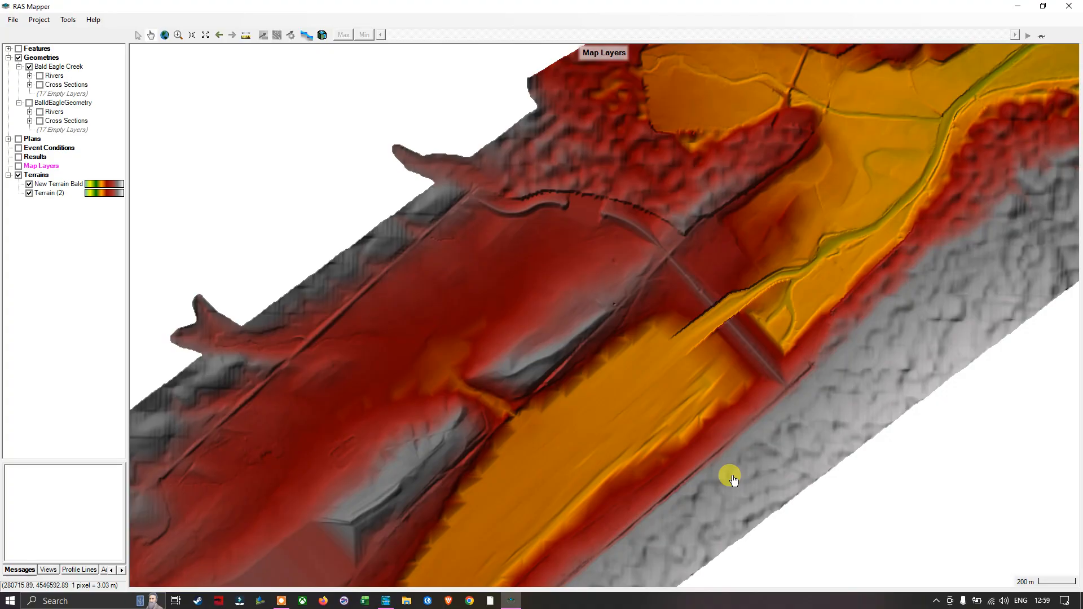
Step: Compare the two terrains around the dam by switching the New Terrain Bald layer's visibility off and on
{"action": "left_click_drag", "start_coordinate": [754, 350], "coordinate": [603, 366]}
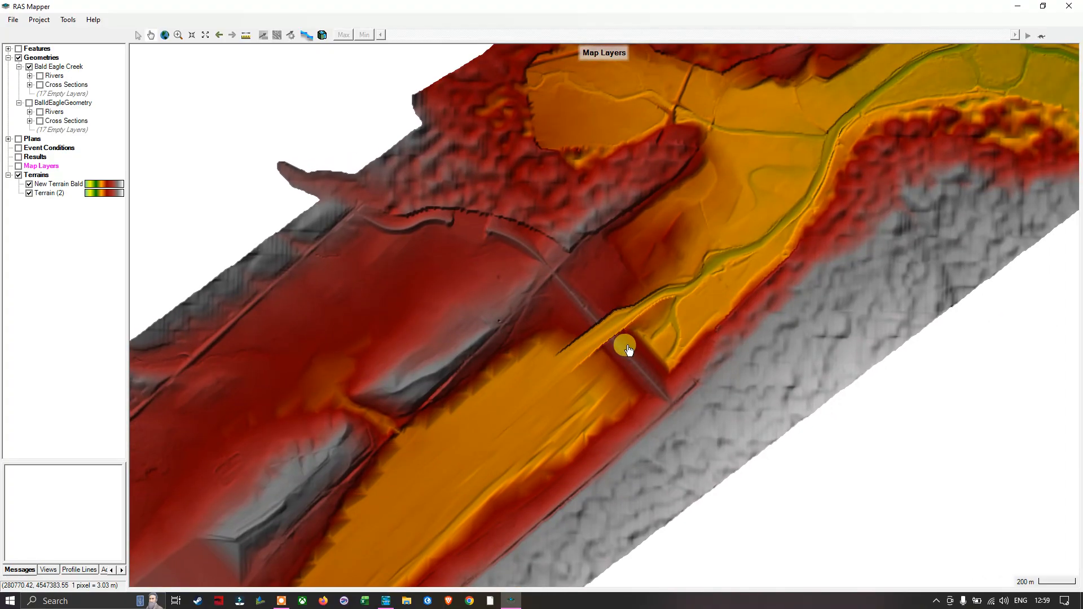
{"action": "left_click_drag", "start_coordinate": [658, 338], "coordinate": [618, 358]}
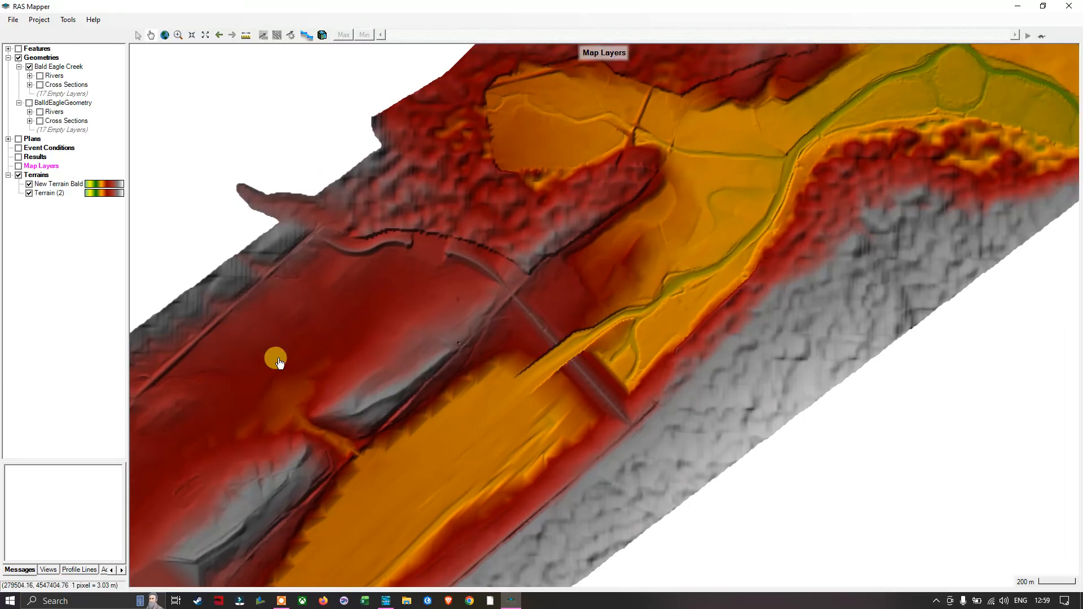
{"action": "left_click", "coordinate": [28, 185]}
{"action": "left_click", "coordinate": [29, 185]}
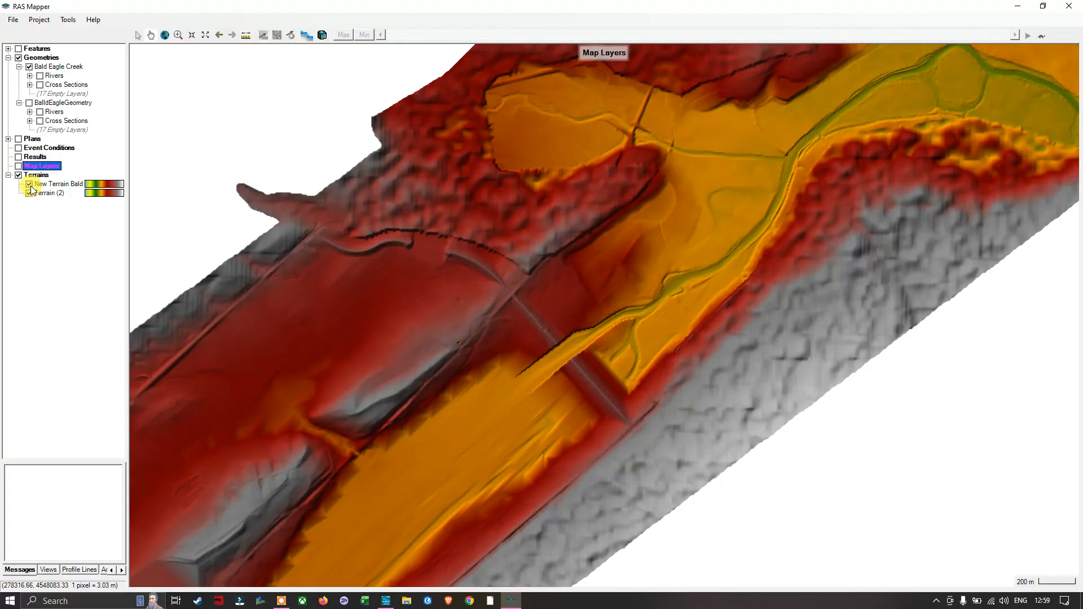
{"action": "left_click", "coordinate": [29, 185]}
{"action": "left_click", "coordinate": [29, 185]}
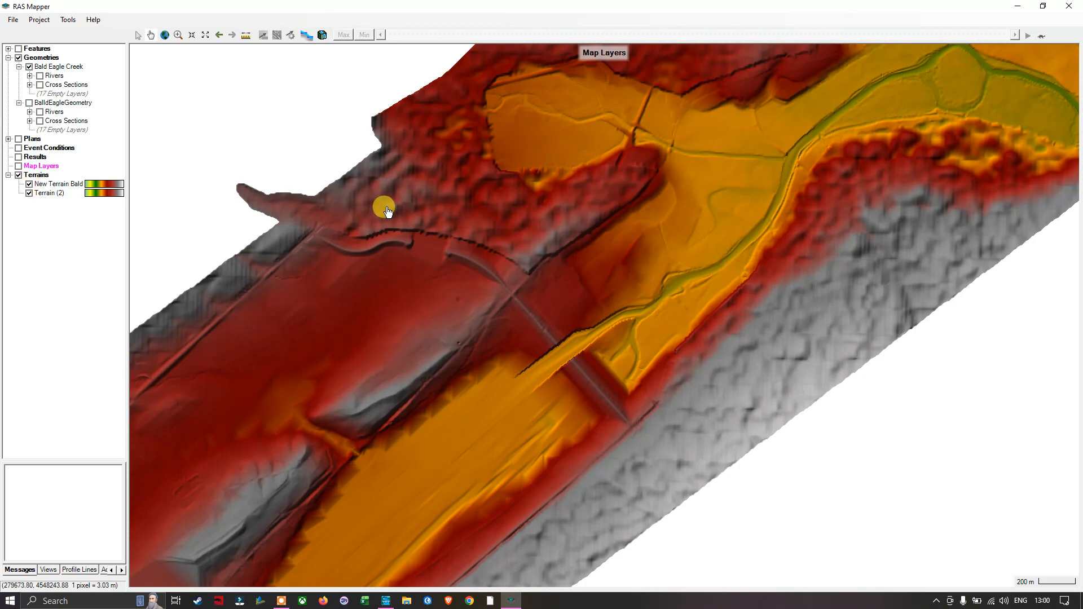
Step: Display the Rivers layer of the Bald Eagle Creek geometry together with its Junctions, Bank Lines and Flow Paths
{"action": "scroll", "coordinate": [426, 219], "scroll_direction": "down", "scroll_amount": 3}
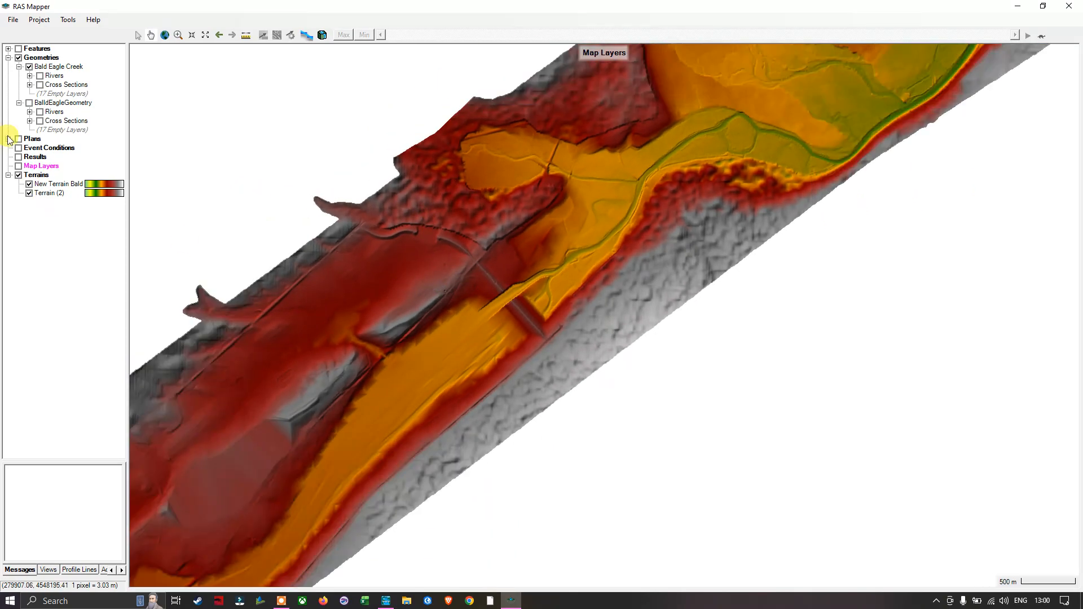
{"action": "scroll", "coordinate": [318, 217], "scroll_direction": "down", "scroll_amount": 2}
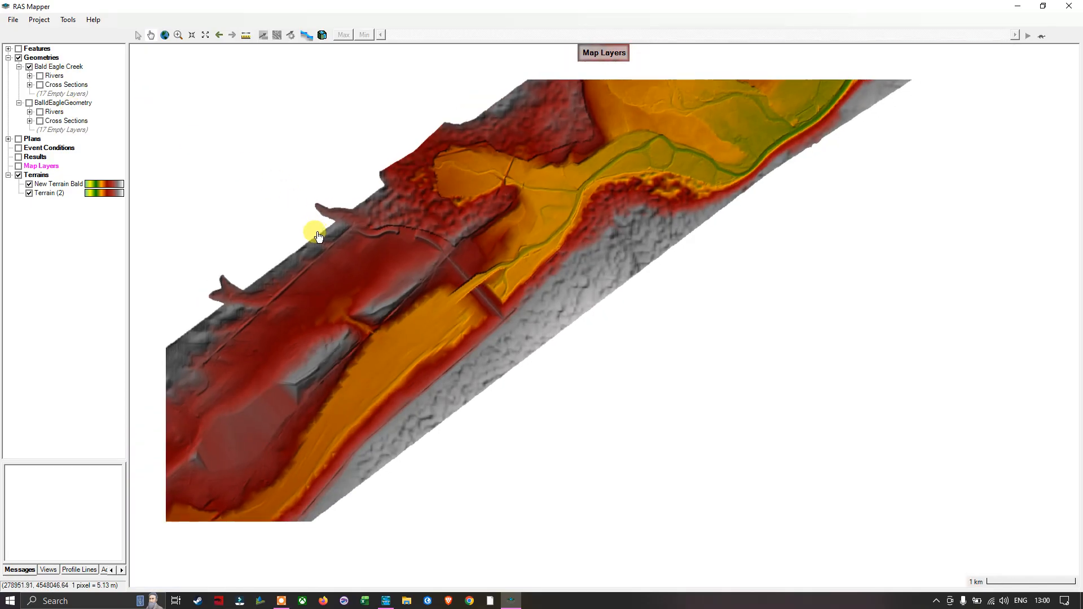
{"action": "left_click", "coordinate": [30, 76]}
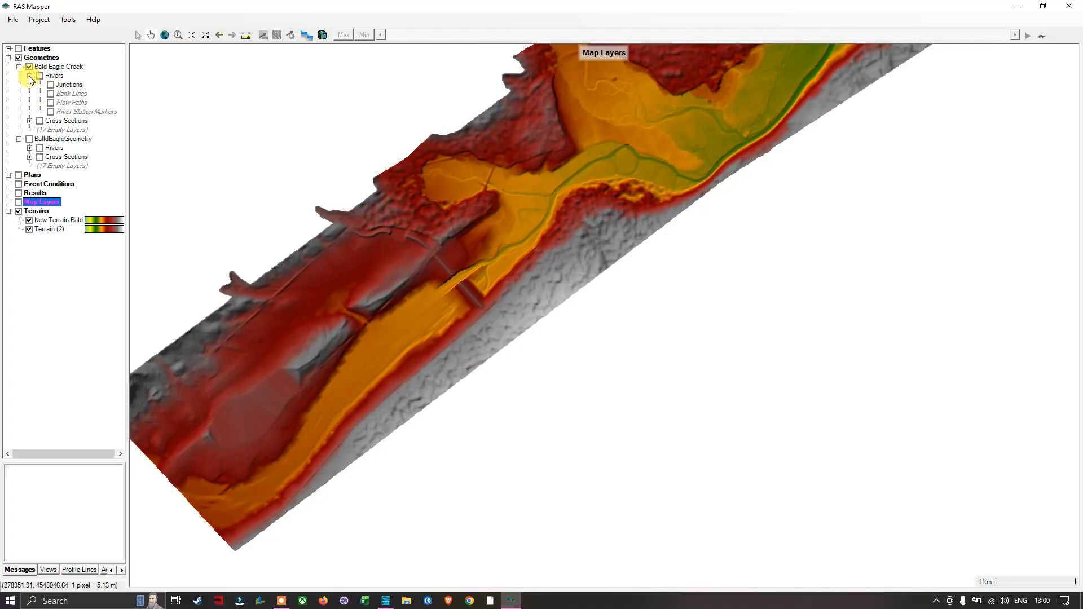
{"action": "left_click", "coordinate": [39, 76]}
{"action": "left_click", "coordinate": [50, 84]}
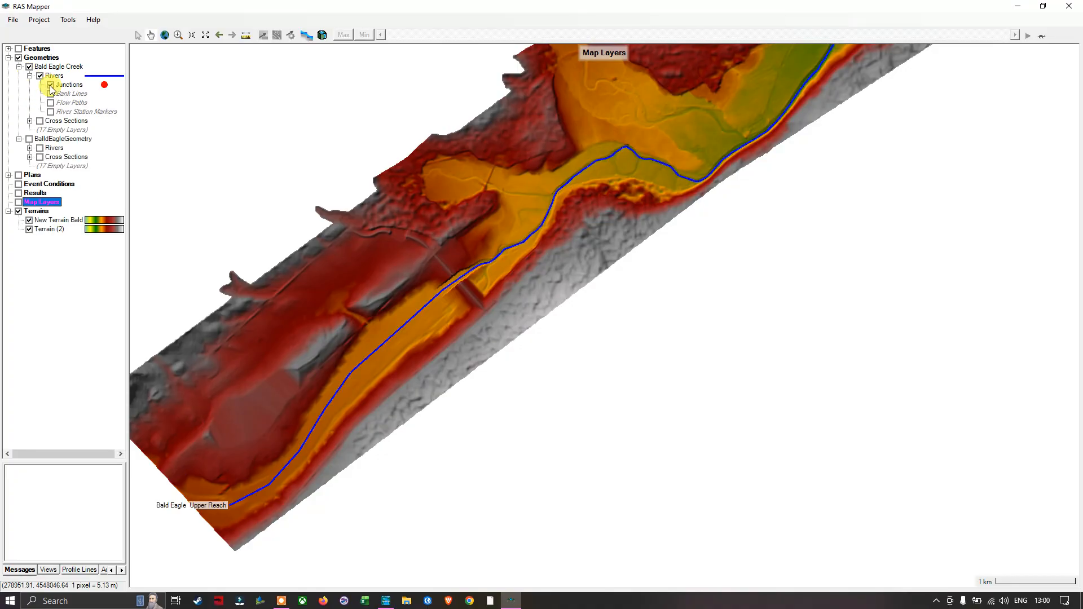
{"action": "left_click", "coordinate": [51, 94]}
{"action": "left_click", "coordinate": [50, 103]}
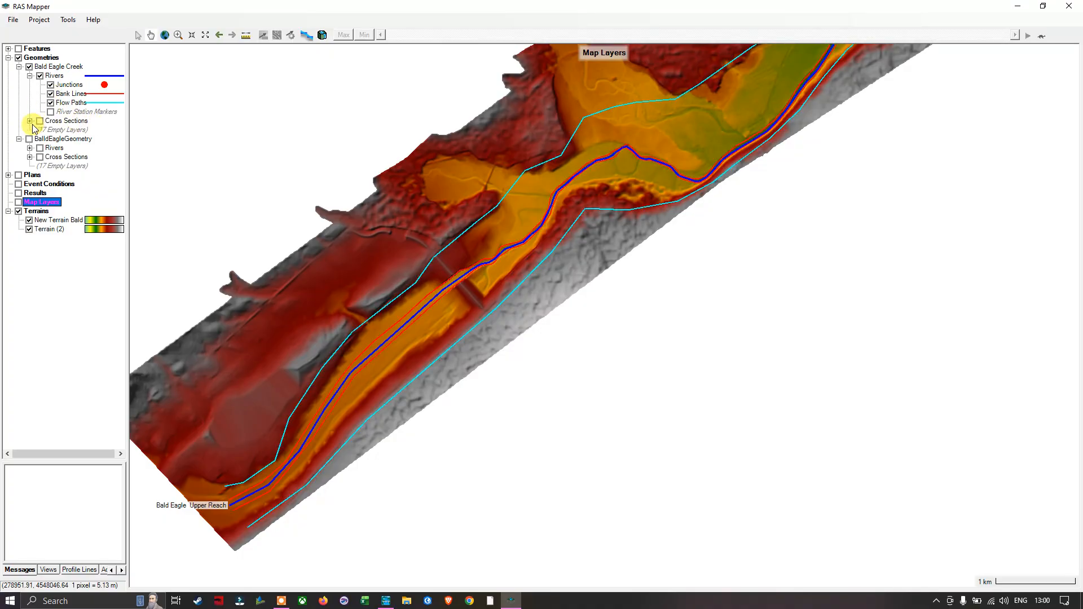
Step: Display the Cross Sections of the Bald Eagle Creek geometry and hide their Interpolation Surface
{"action": "left_click", "coordinate": [30, 121]}
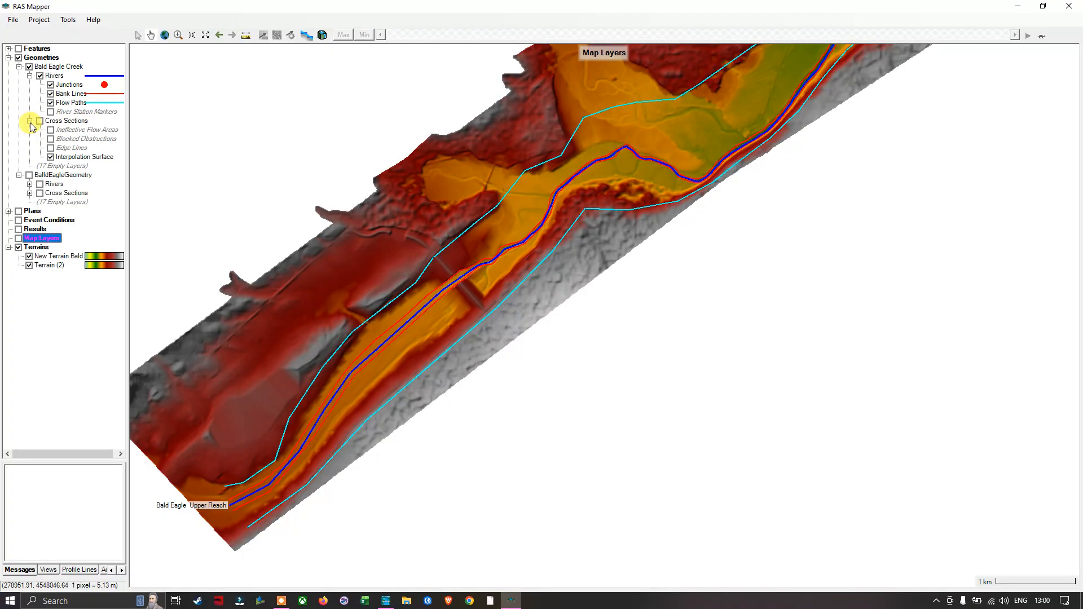
{"action": "left_click", "coordinate": [39, 120]}
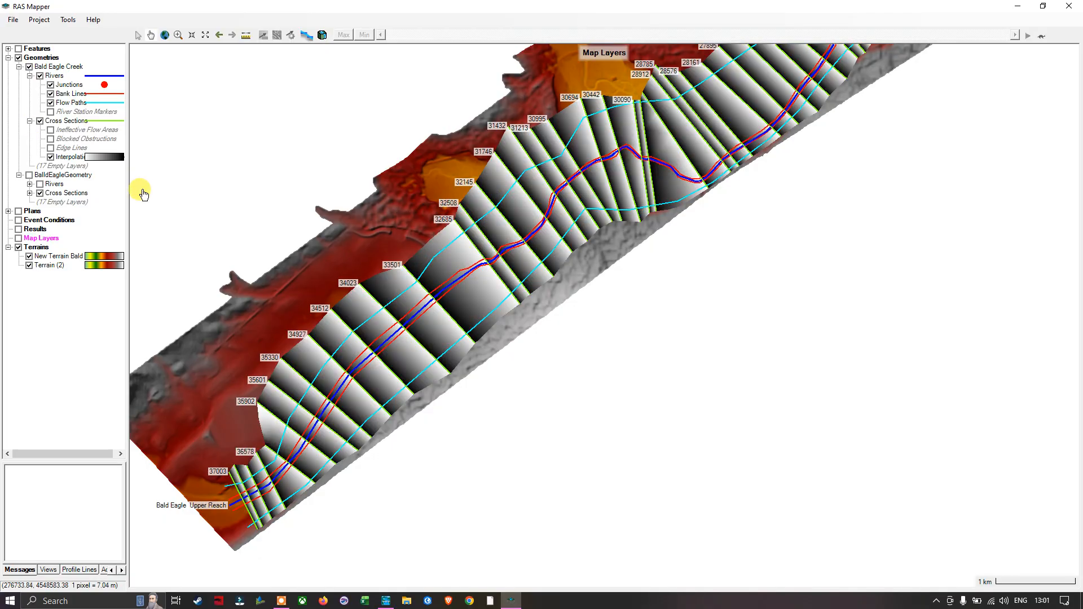
{"action": "left_click", "coordinate": [51, 157]}
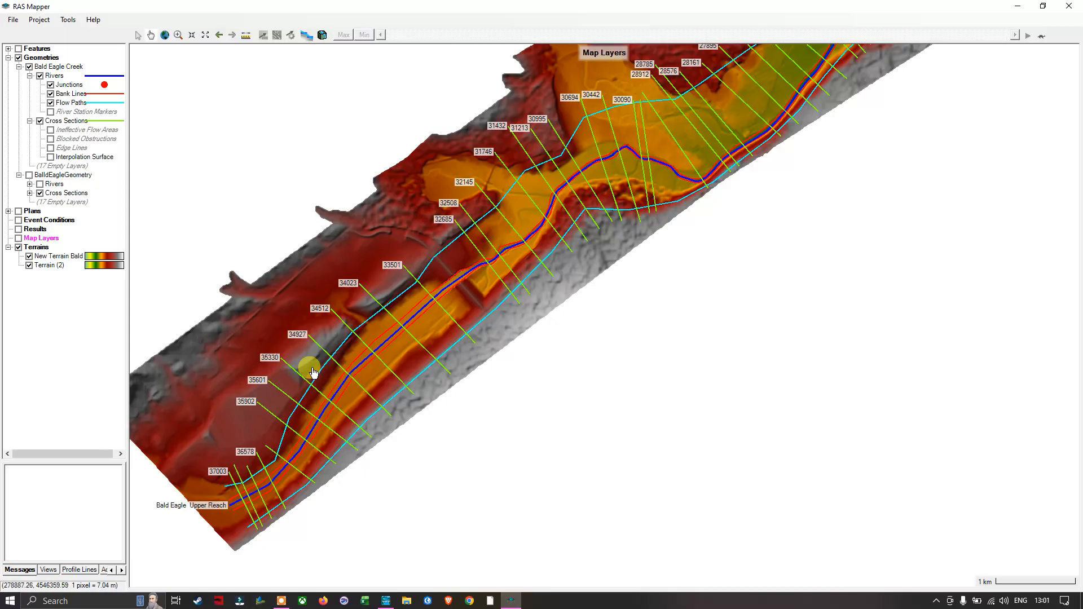
Step: Open the layer properties of the Bald Eagle Creek Cross Sections, and shrink and move the window to uncover the map
{"action": "scroll", "coordinate": [370, 305], "scroll_direction": "down", "scroll_amount": 1}
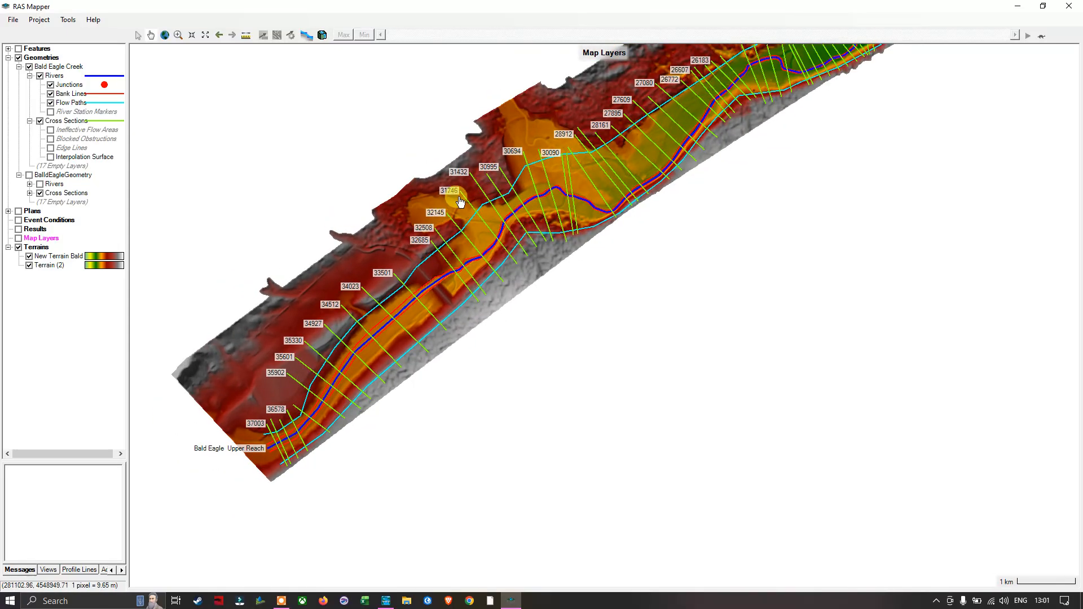
{"action": "scroll", "coordinate": [458, 204], "scroll_direction": "down", "scroll_amount": 1}
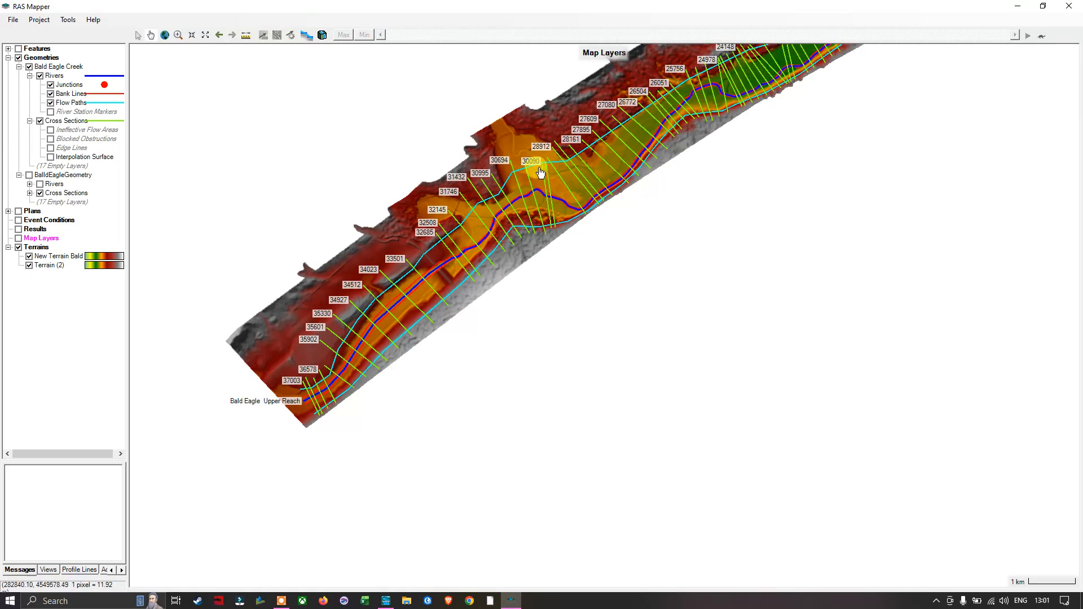
{"action": "left_click_drag", "start_coordinate": [547, 151], "coordinate": [432, 330]}
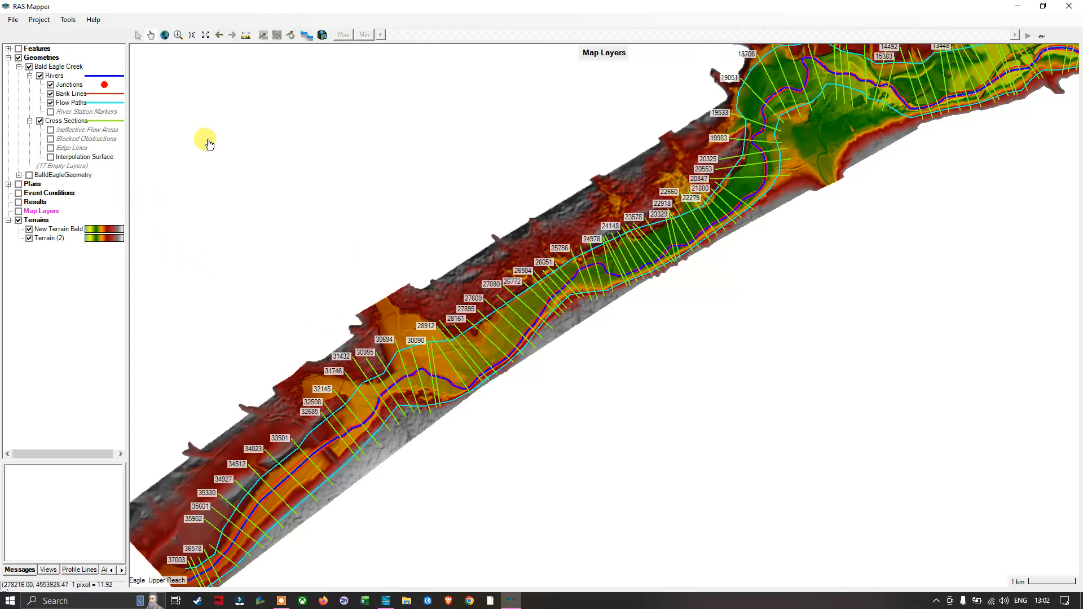
{"action": "right_click", "coordinate": [76, 122]}
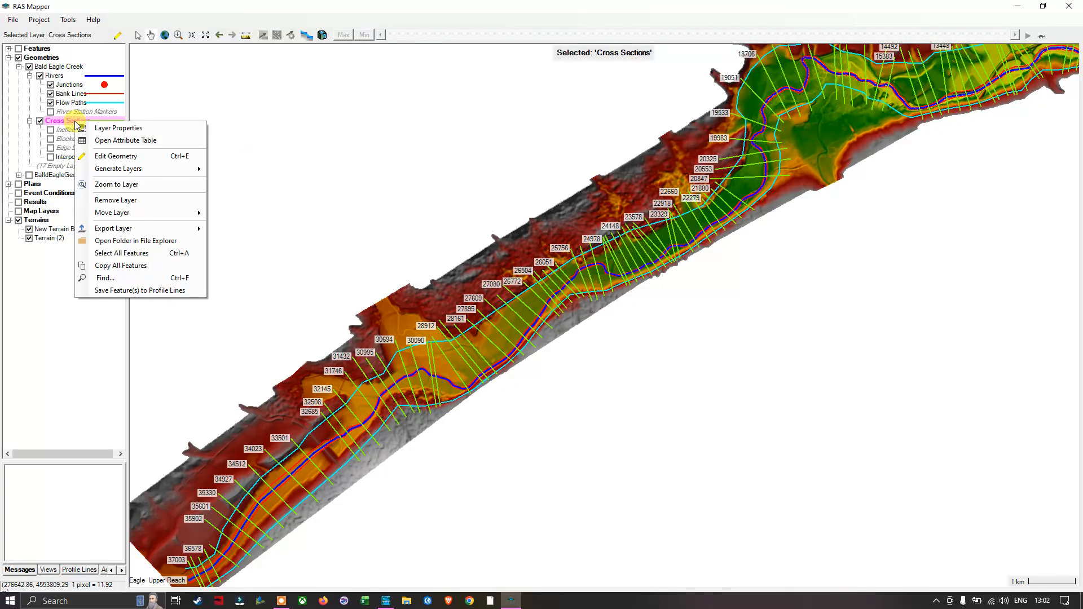
{"action": "left_click", "coordinate": [123, 129]}
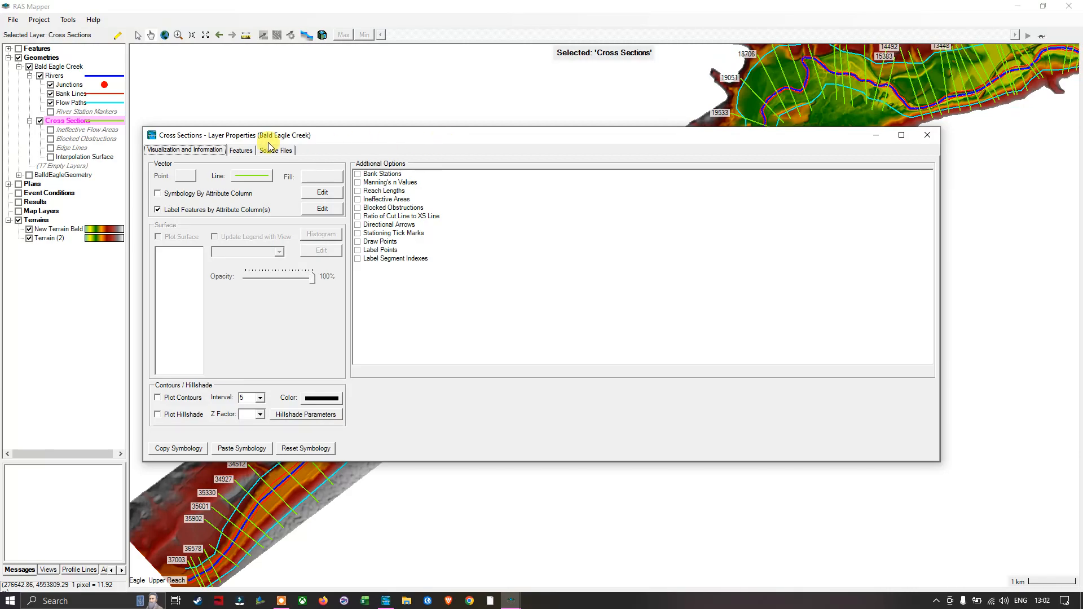
{"action": "left_click_drag", "start_coordinate": [407, 144], "coordinate": [465, 136]}
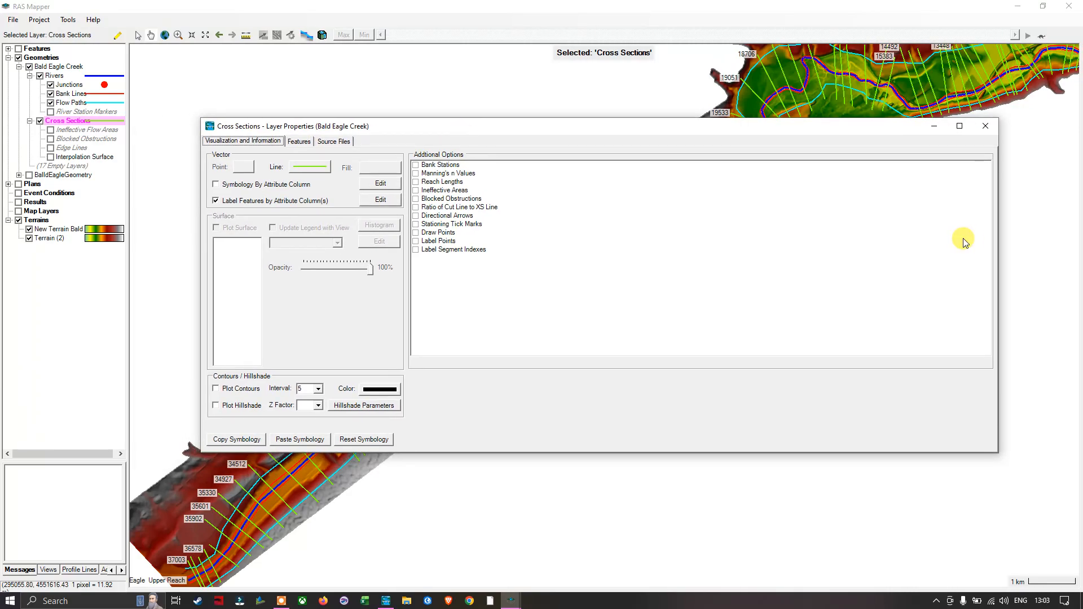
{"action": "left_click_drag", "start_coordinate": [997, 237], "coordinate": [581, 195]}
{"action": "left_click_drag", "start_coordinate": [515, 129], "coordinate": [879, 192]}
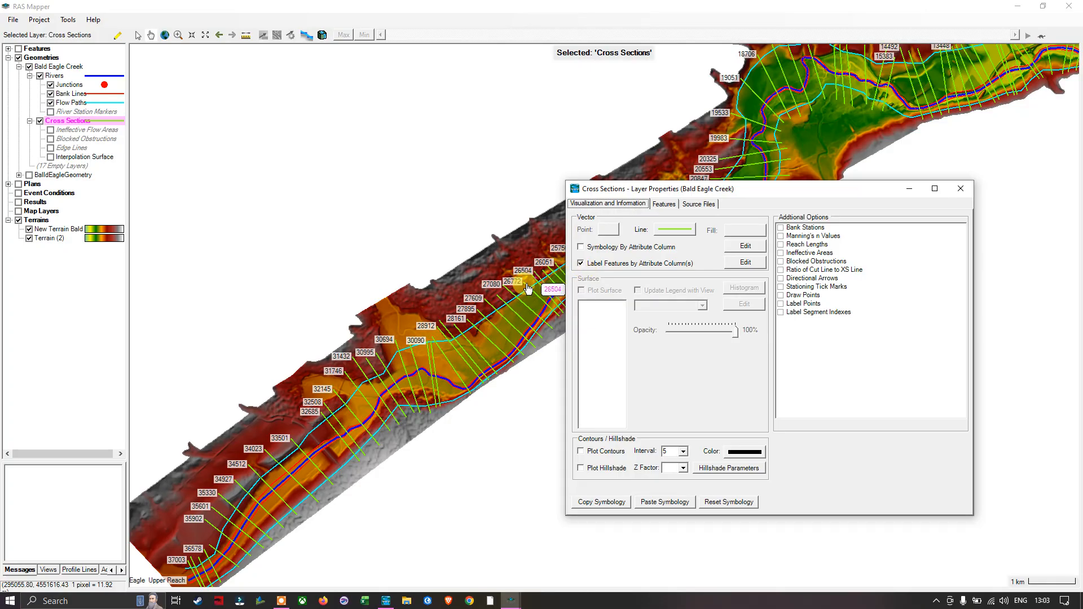
Step: Enable attribute labels for the cross sections with River Station as the label text, and close the layer properties
{"action": "left_click", "coordinate": [581, 264]}
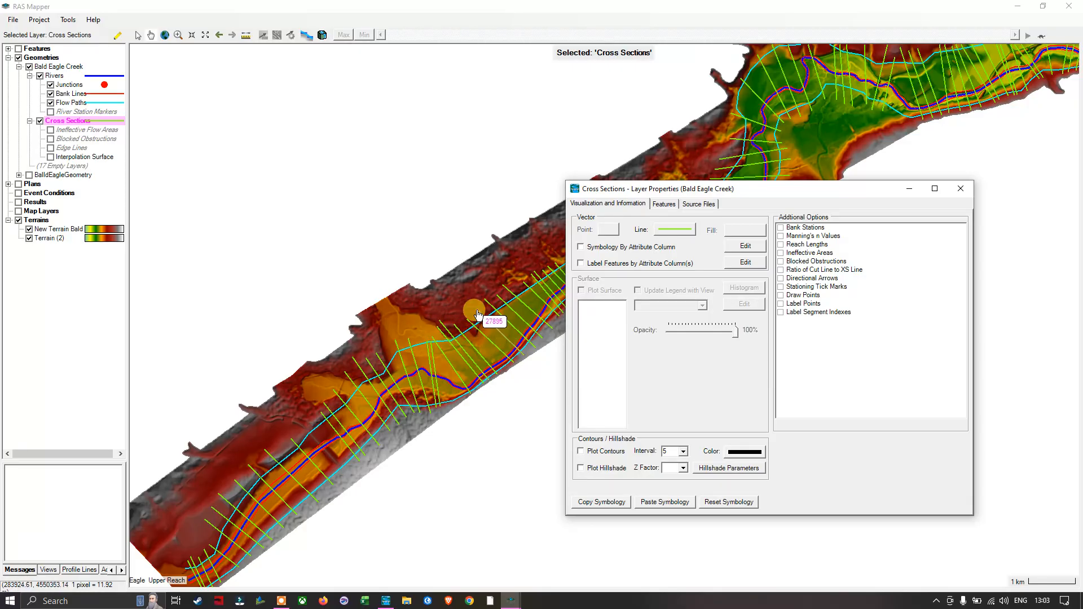
{"action": "left_click", "coordinate": [581, 263]}
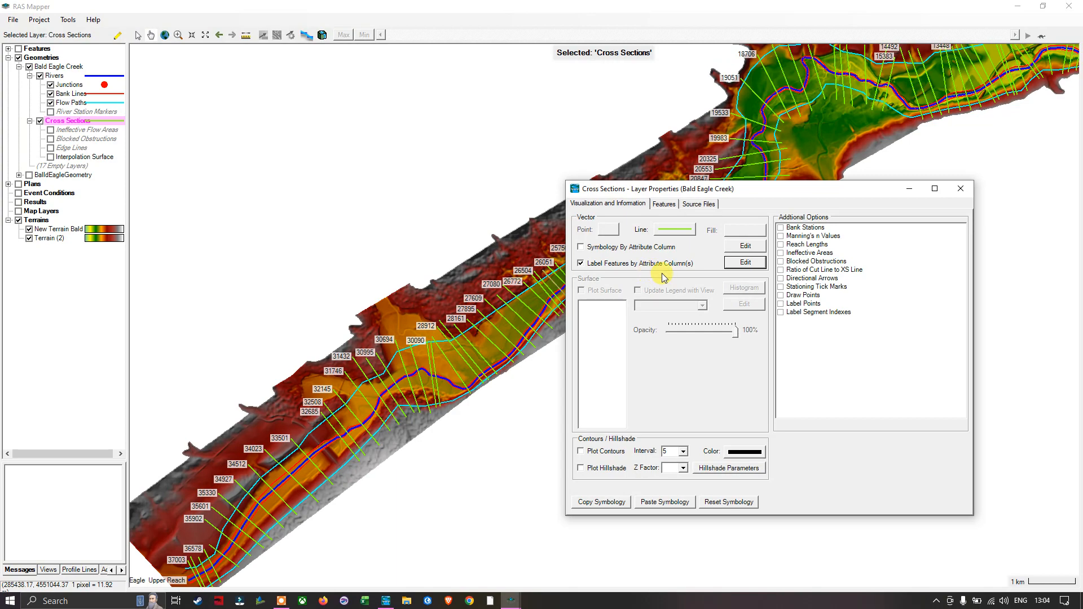
{"action": "left_click", "coordinate": [745, 263]}
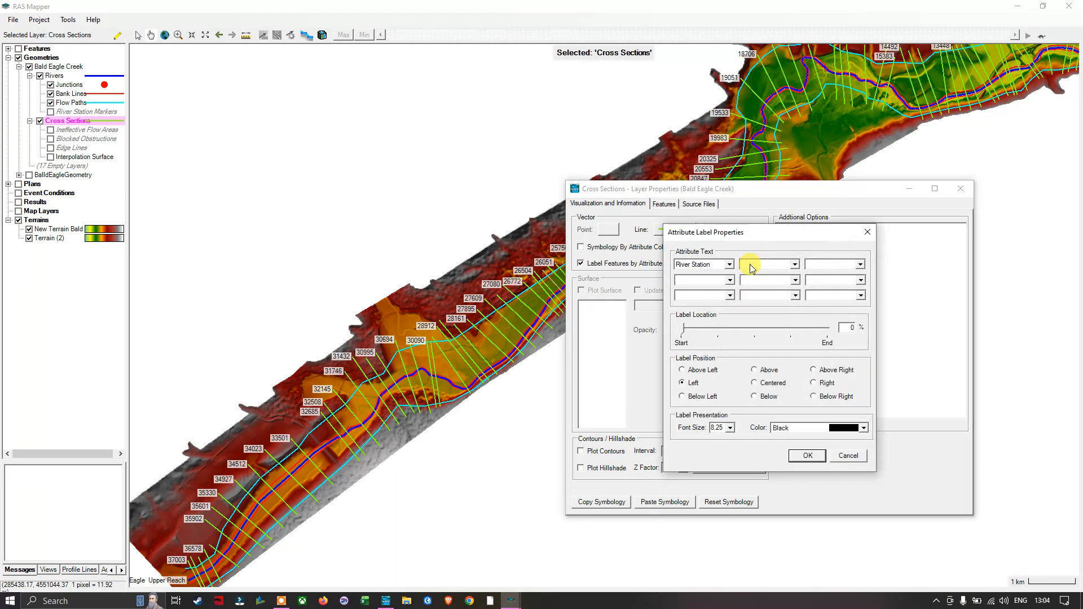
{"action": "left_click_drag", "start_coordinate": [767, 236], "coordinate": [696, 207]}
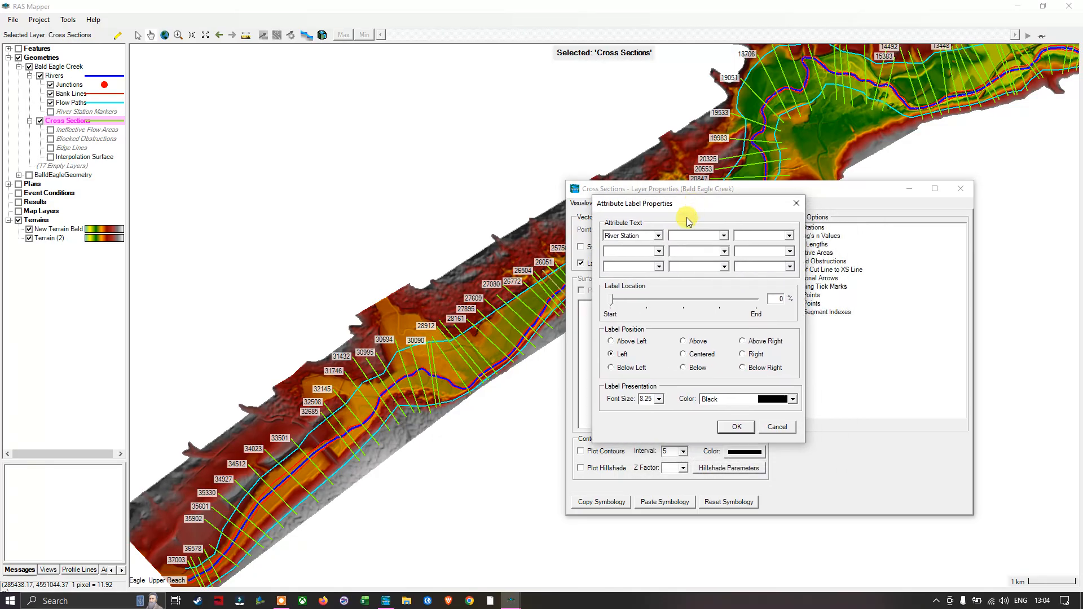
{"action": "left_click", "coordinate": [659, 235]}
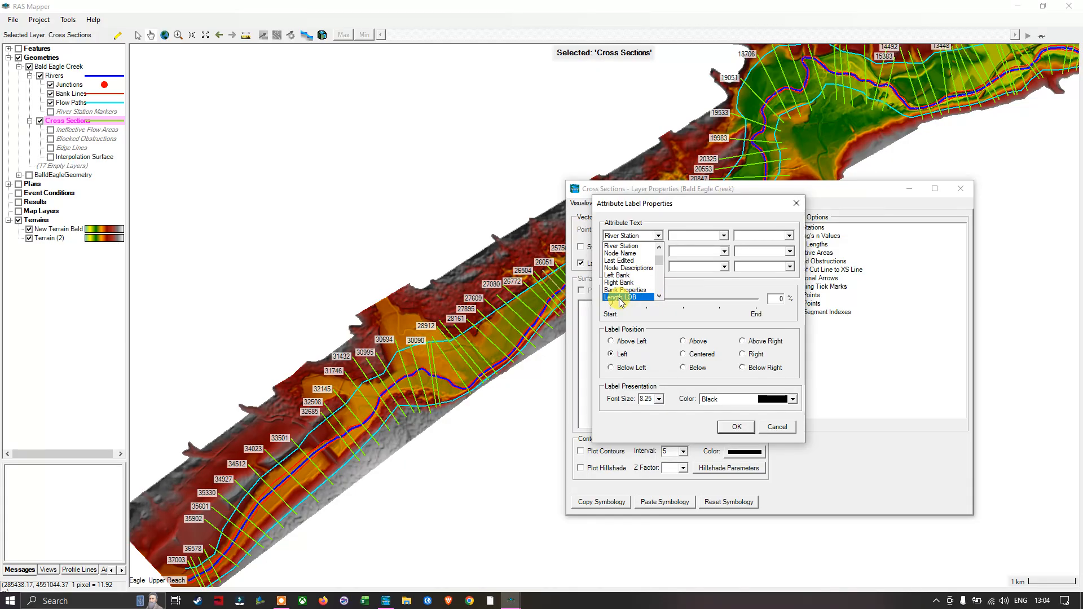
{"action": "left_click", "coordinate": [634, 247]}
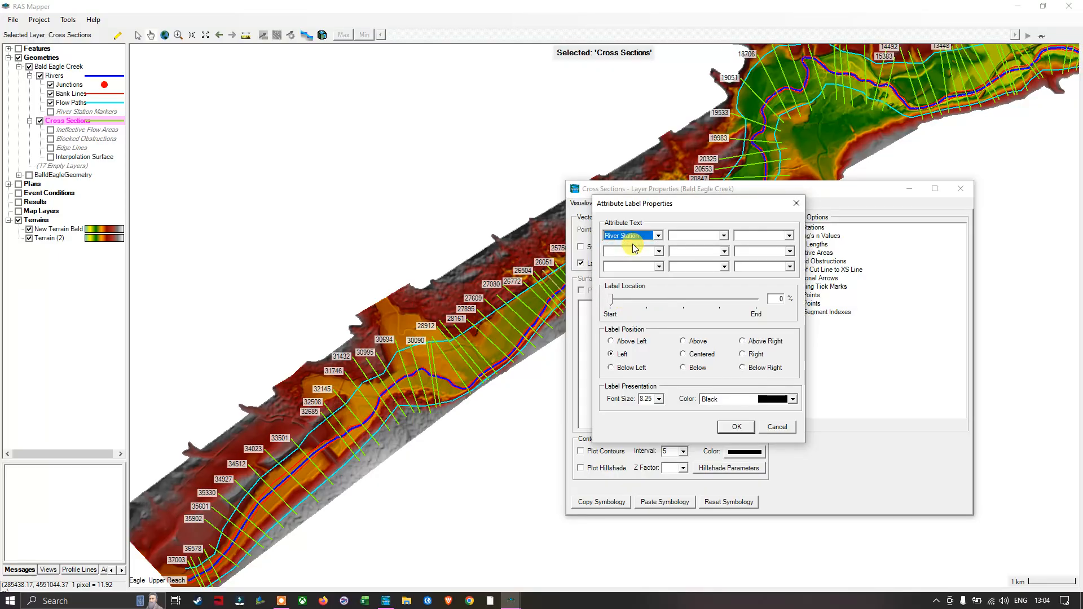
{"action": "left_click", "coordinate": [736, 431]}
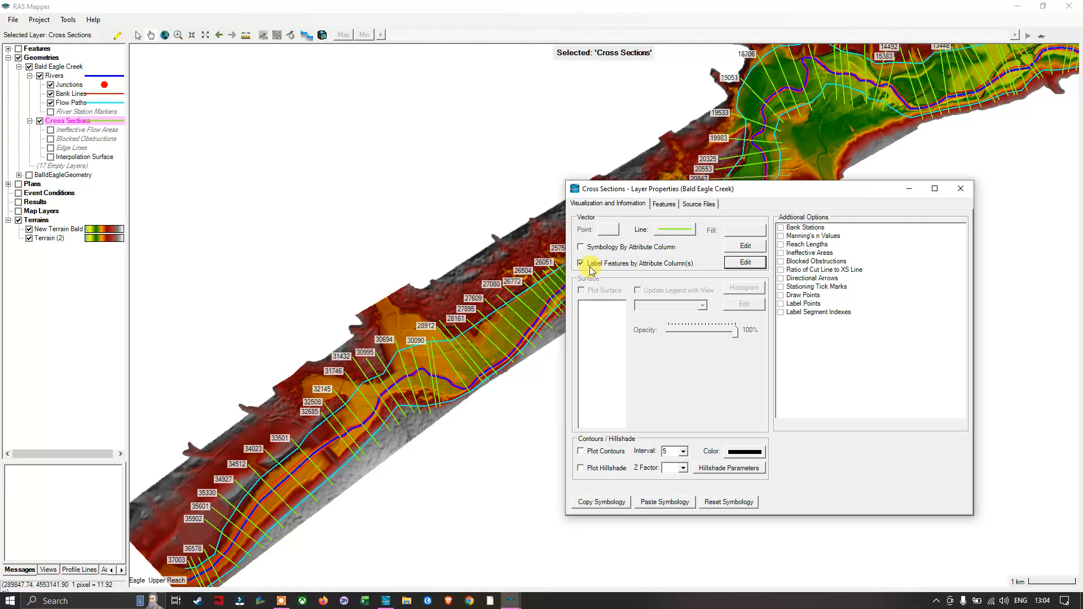
{"action": "left_click", "coordinate": [961, 189]}
Step: Add Google Satellite web imagery to the Map Layers with the near reprojection resample method, and make the Map Layers group visible
{"action": "scroll", "coordinate": [779, 336], "scroll_direction": "down", "scroll_amount": 1}
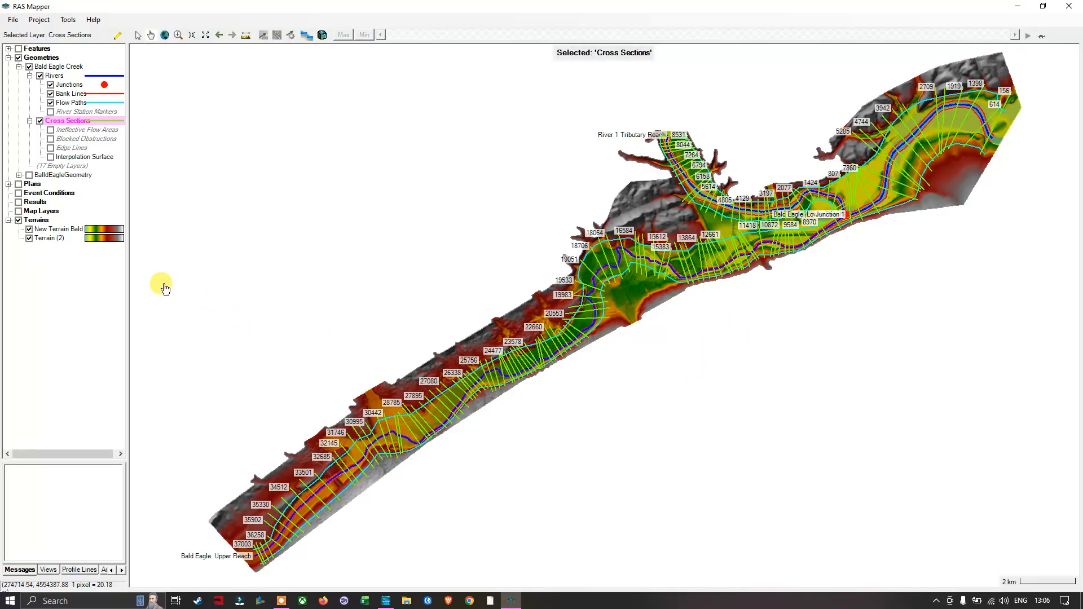
{"action": "left_click", "coordinate": [49, 216]}
{"action": "right_click", "coordinate": [50, 216]}
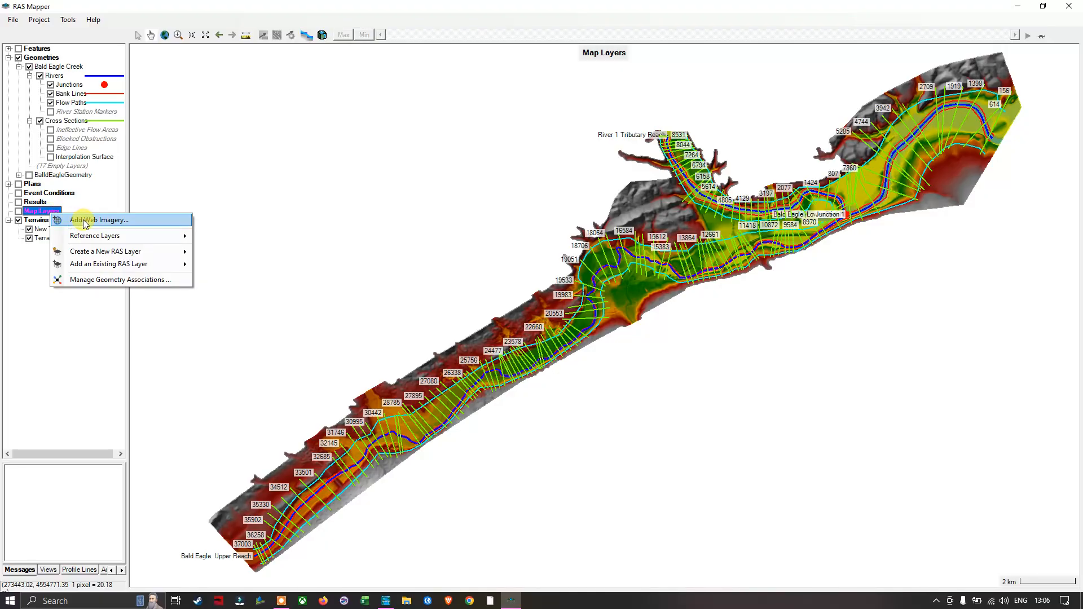
{"action": "mouse_move", "coordinate": [120, 236]}
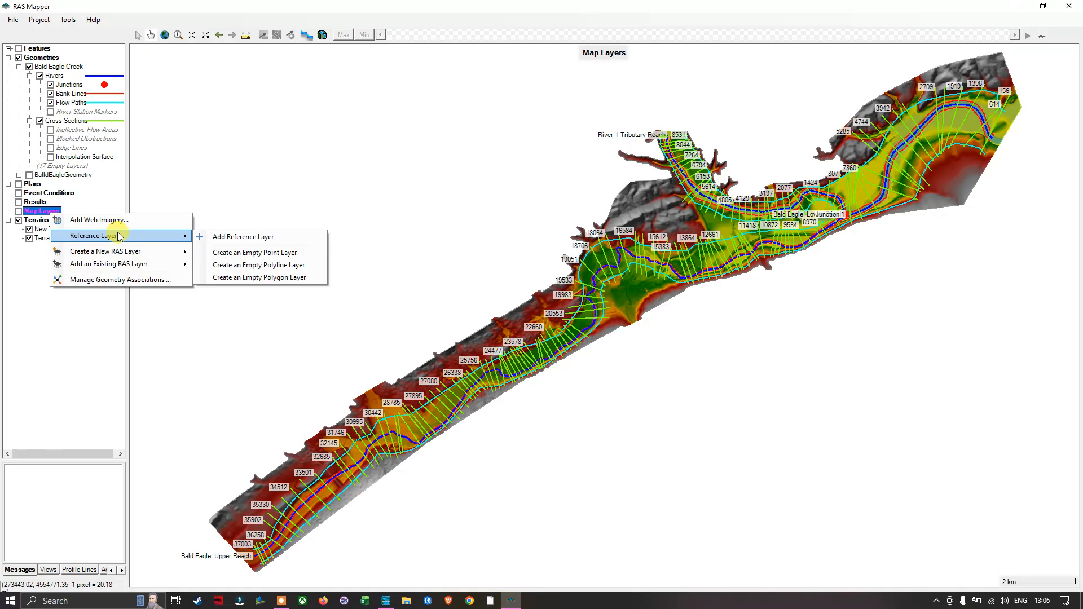
{"action": "mouse_move", "coordinate": [115, 255]}
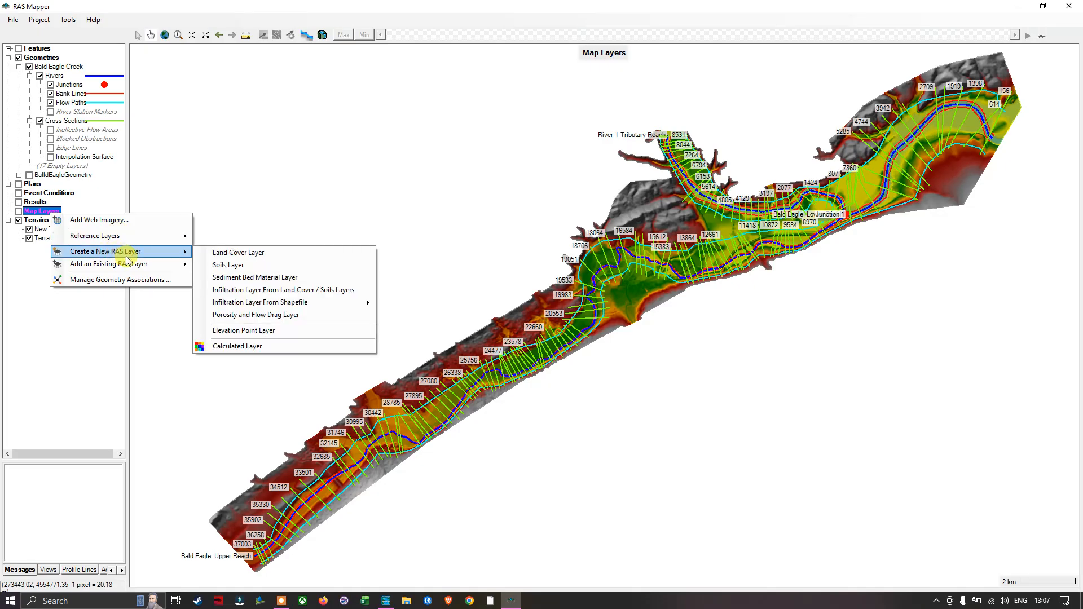
{"action": "left_click", "coordinate": [141, 272]}
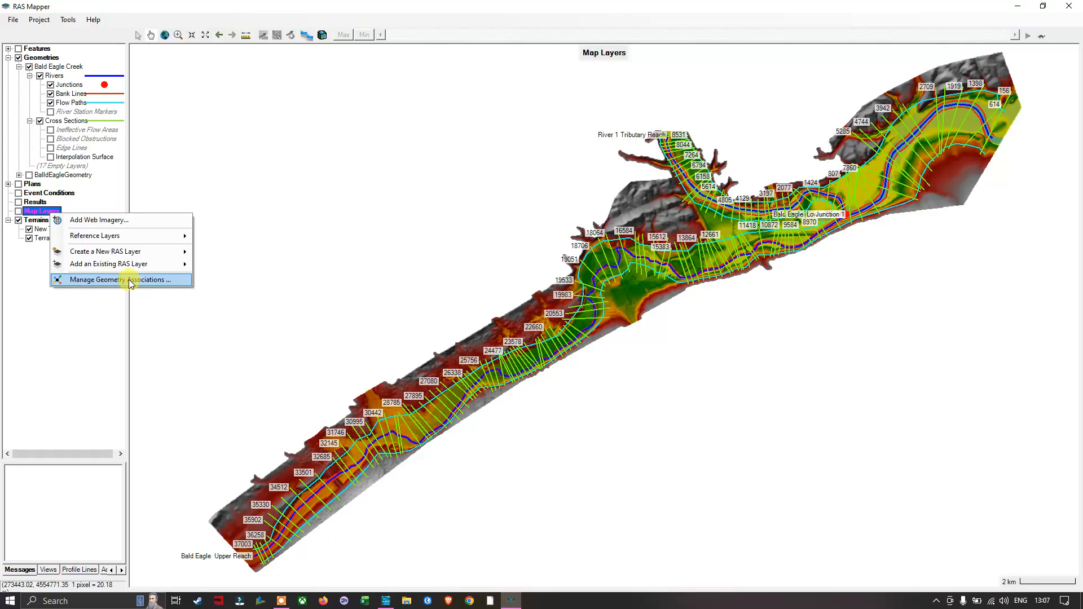
{"action": "left_click", "coordinate": [105, 221]}
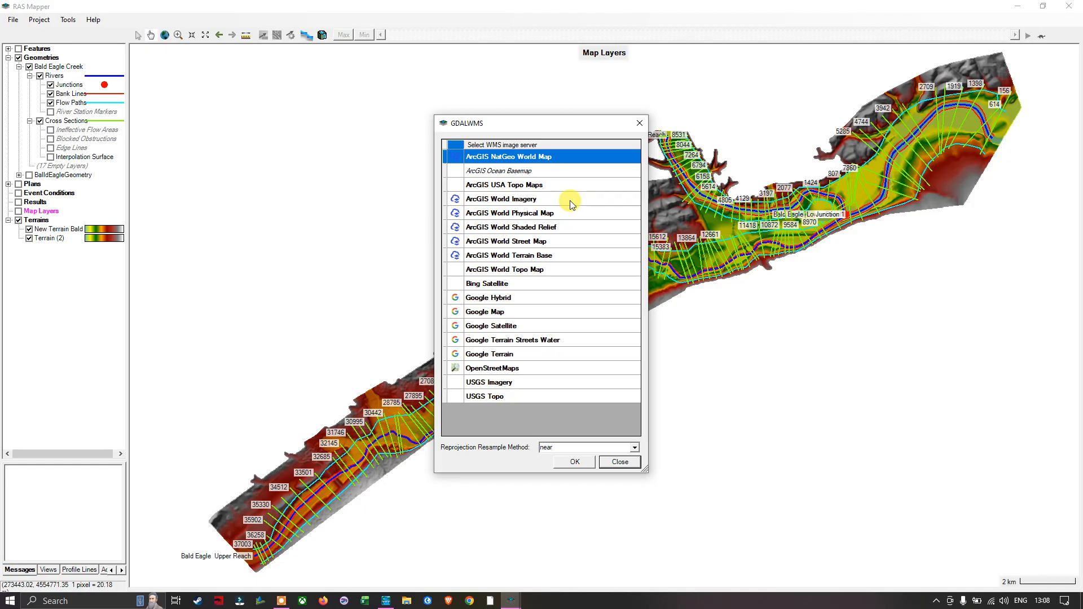
{"action": "left_click", "coordinate": [512, 327]}
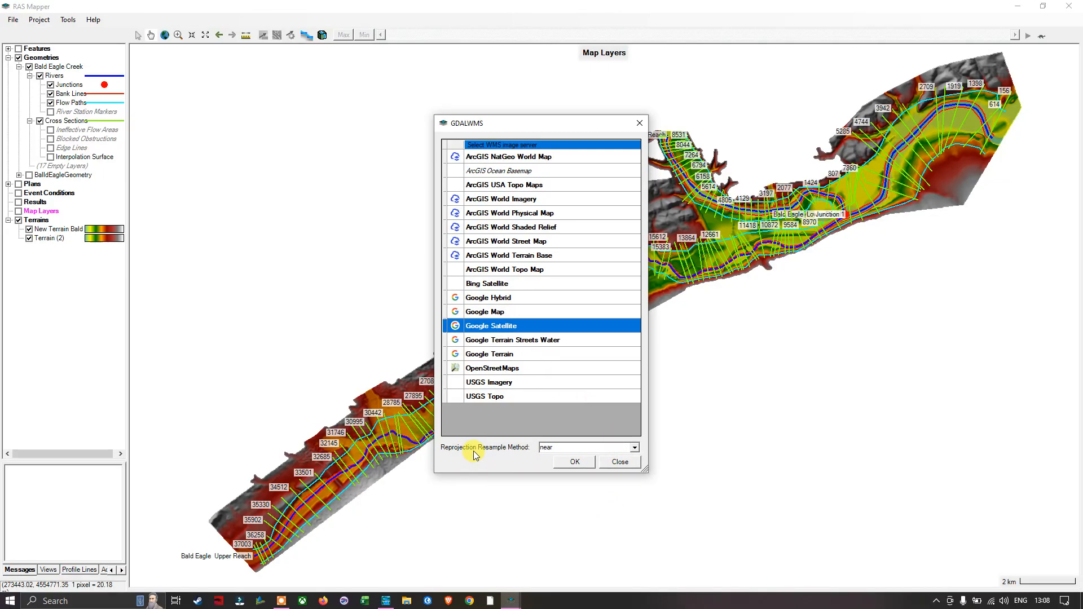
{"action": "left_click", "coordinate": [635, 448]}
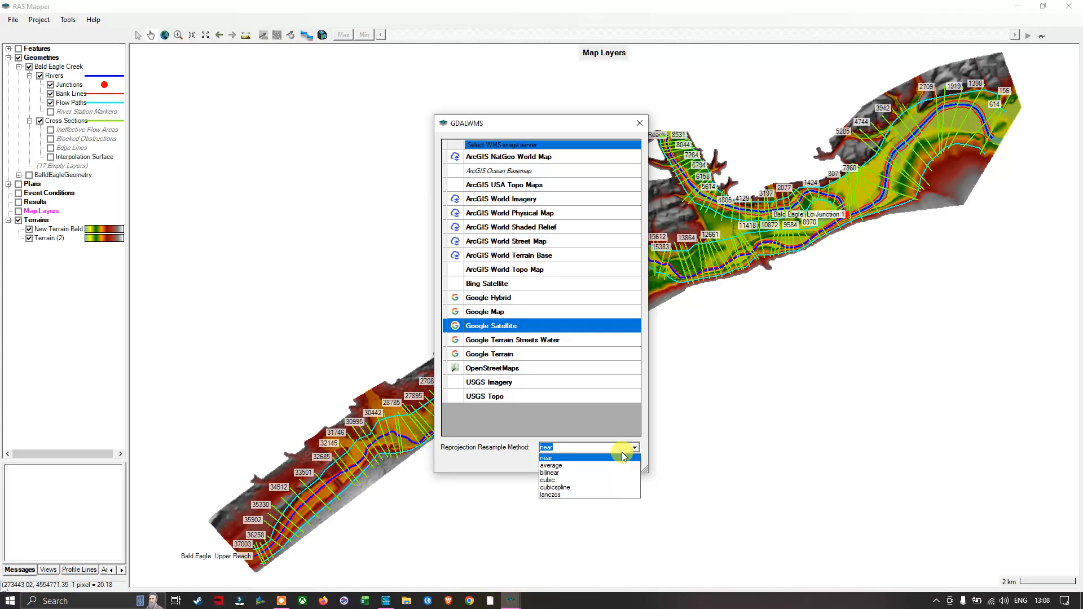
{"action": "left_click", "coordinate": [551, 460]}
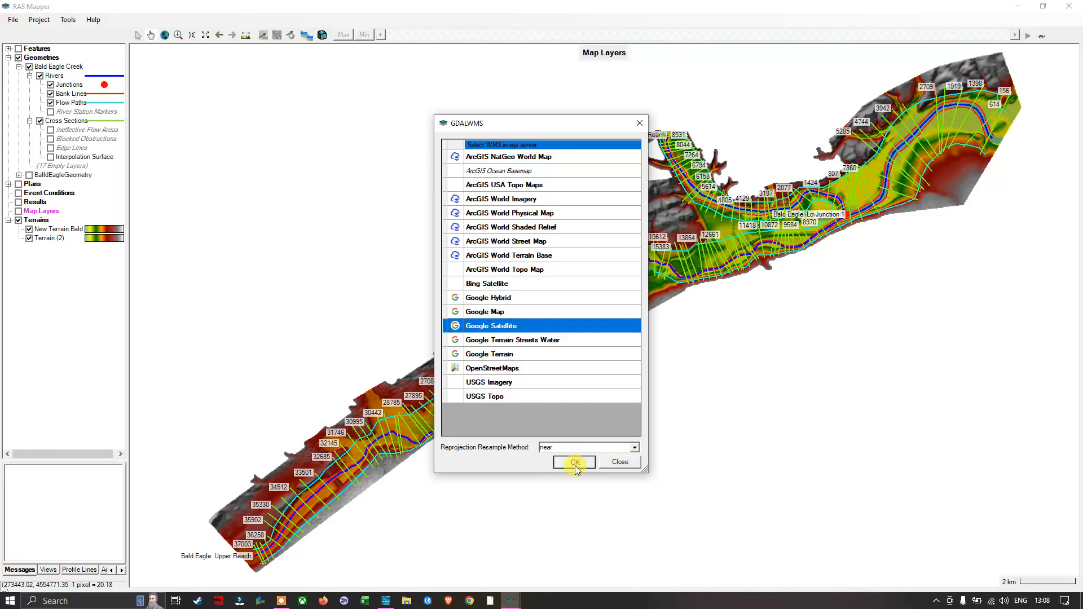
{"action": "left_click", "coordinate": [574, 463]}
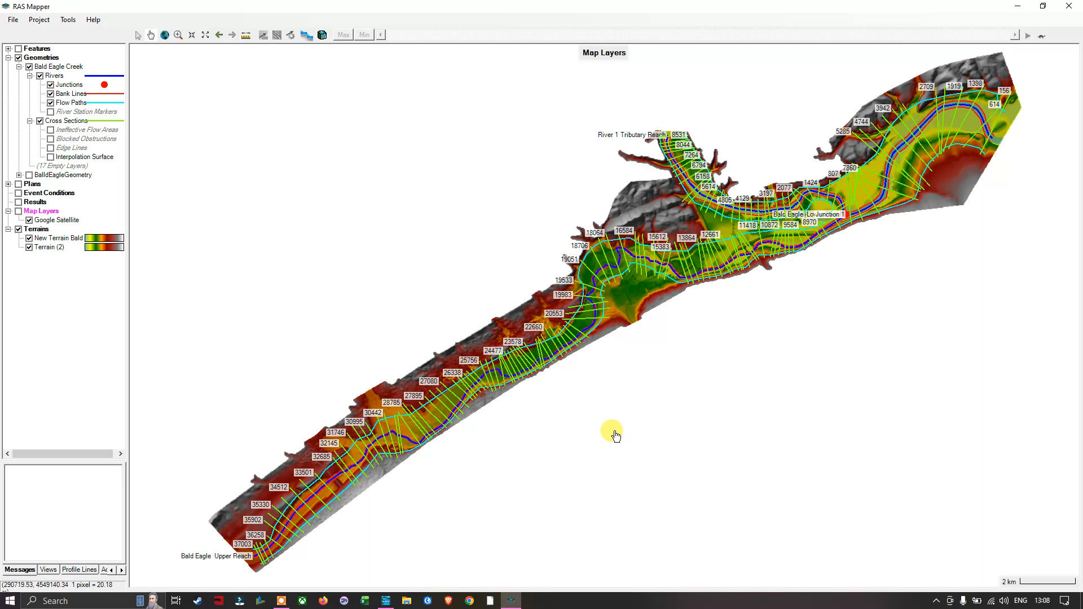
{"action": "left_click", "coordinate": [19, 210]}
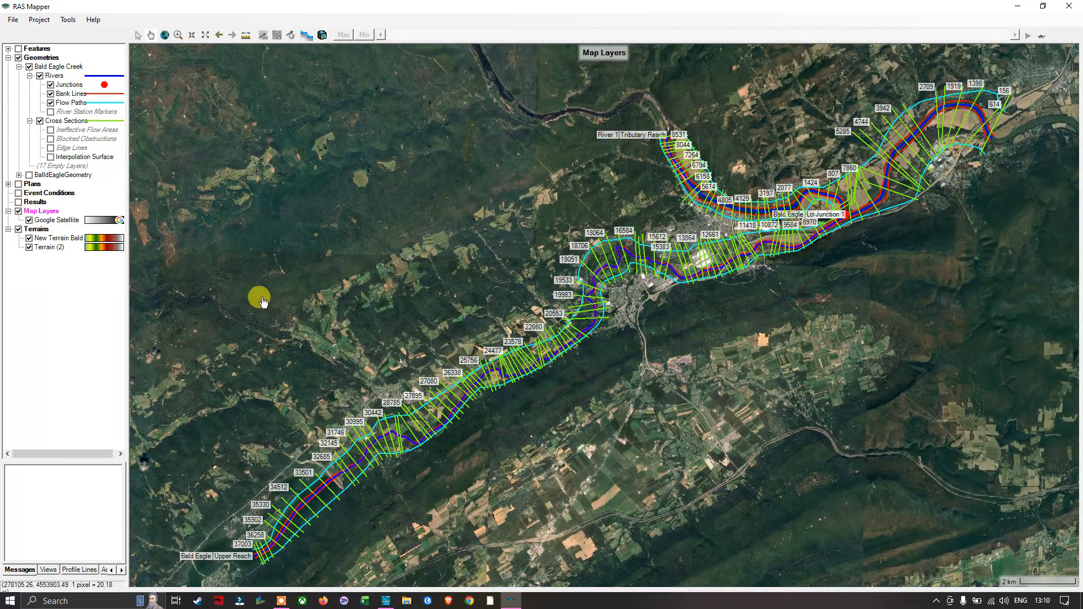
Step: Add Google Terrain web imagery to the Map Layers, and briefly hide Google Satellite to view the new layer
{"action": "left_click", "coordinate": [18, 212]}
{"action": "left_click", "coordinate": [19, 212]}
{"action": "right_click", "coordinate": [45, 214]}
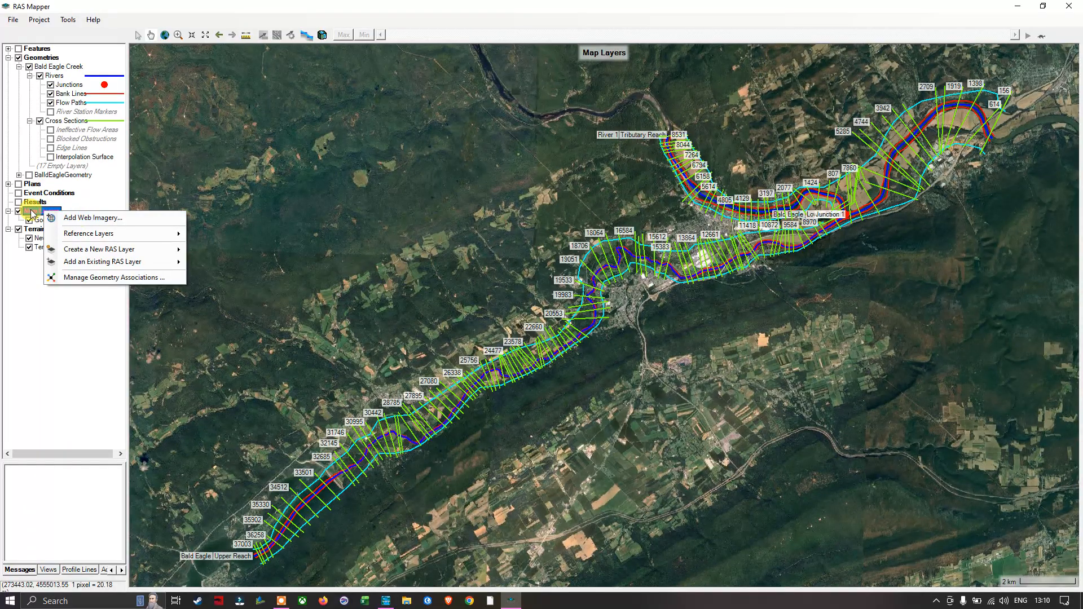
{"action": "left_click", "coordinate": [89, 218]}
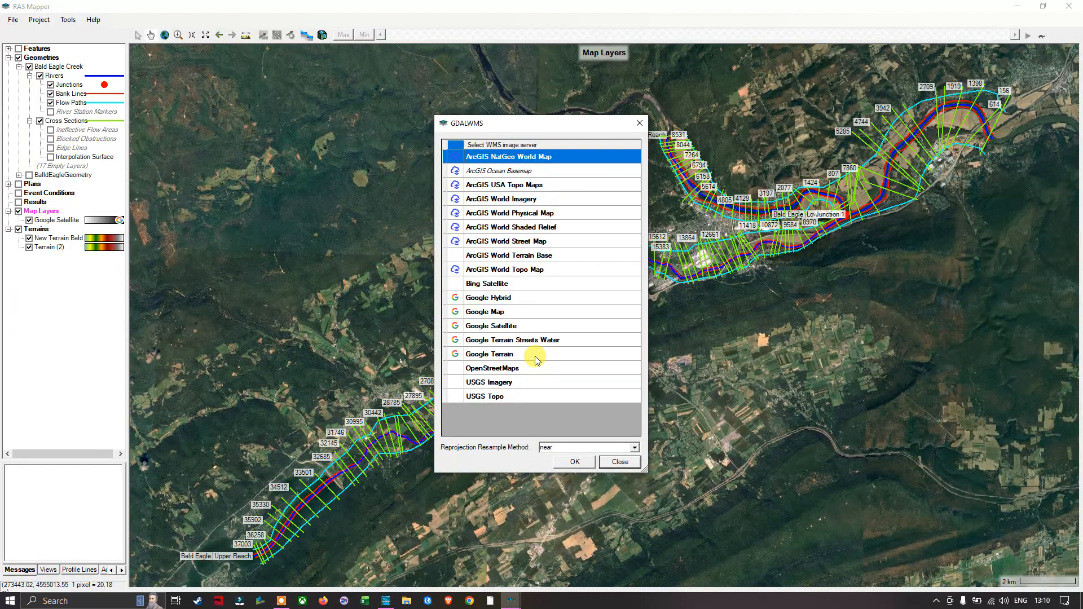
{"action": "left_click", "coordinate": [495, 299]}
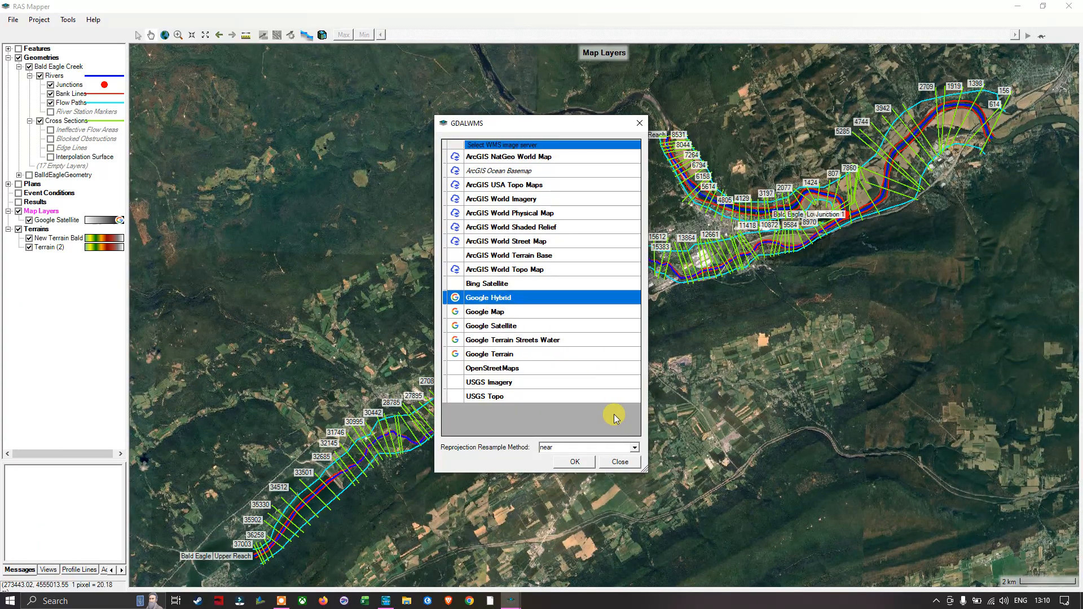
{"action": "left_click", "coordinate": [499, 340]}
{"action": "left_click", "coordinate": [499, 356]}
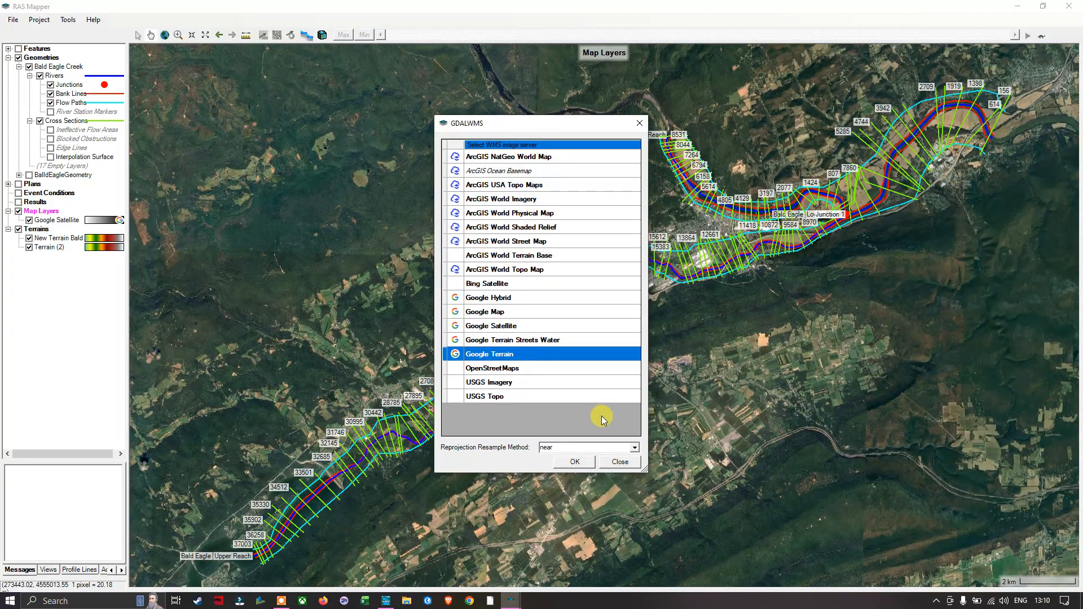
{"action": "left_click", "coordinate": [578, 462]}
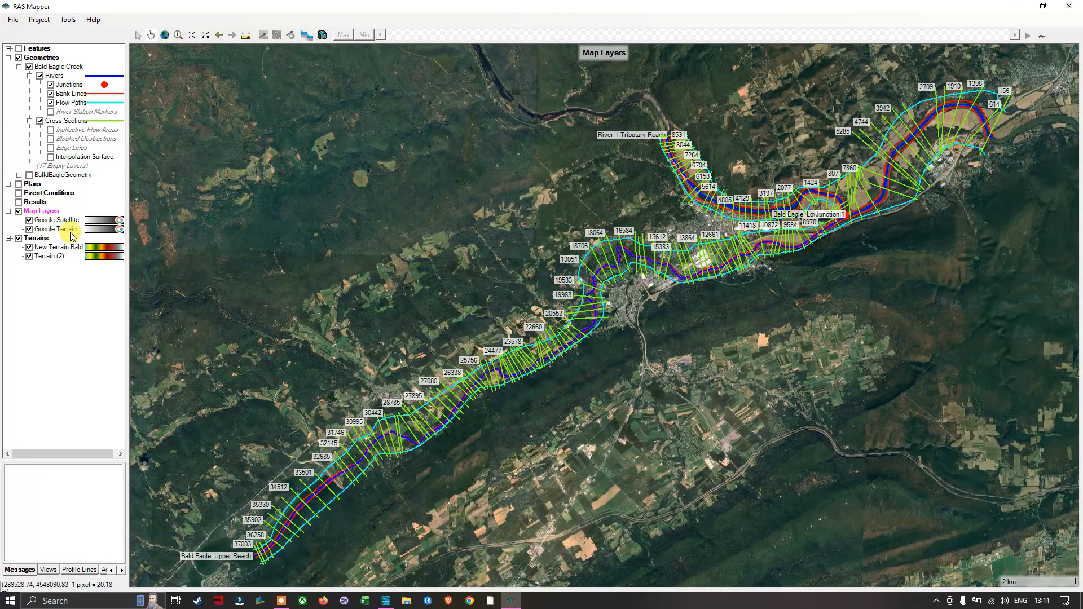
{"action": "left_click", "coordinate": [28, 221]}
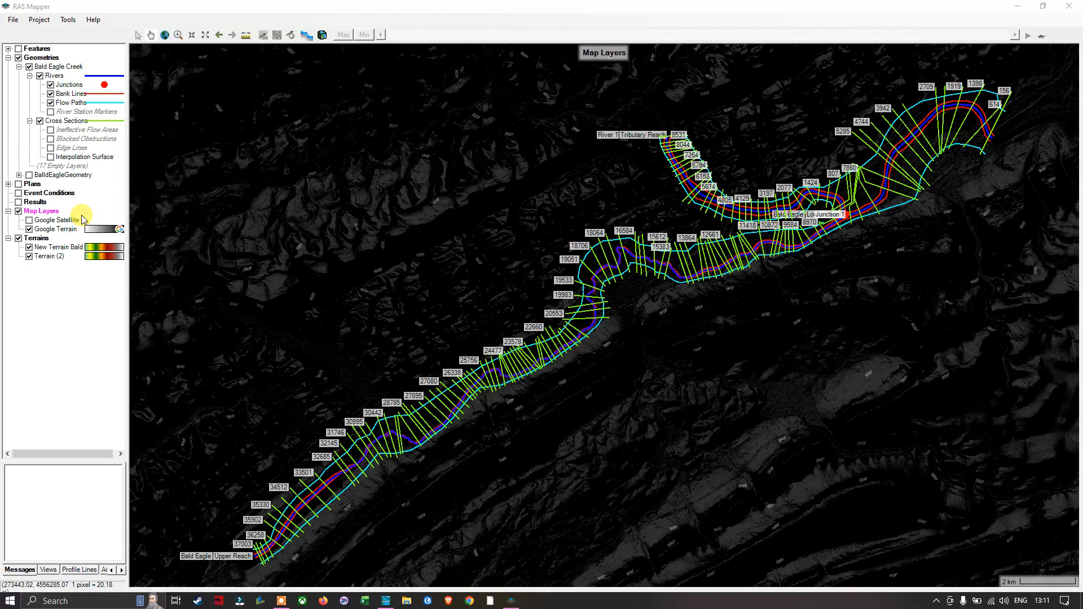
{"action": "left_click", "coordinate": [29, 221]}
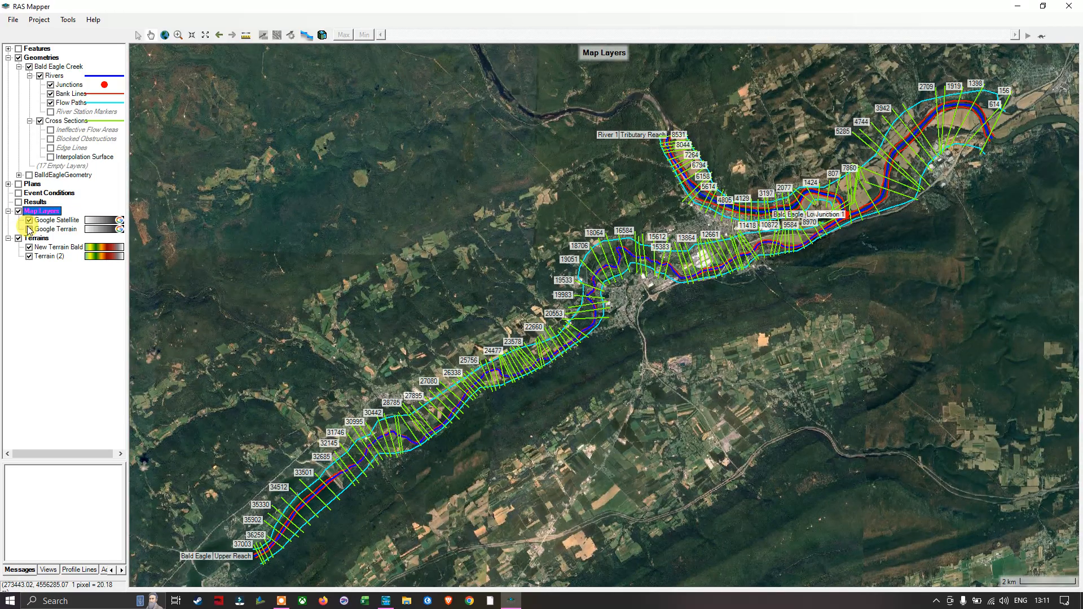
Step: Add OpenStreetMaps web imagery to the Map Layers
{"action": "right_click", "coordinate": [43, 212]}
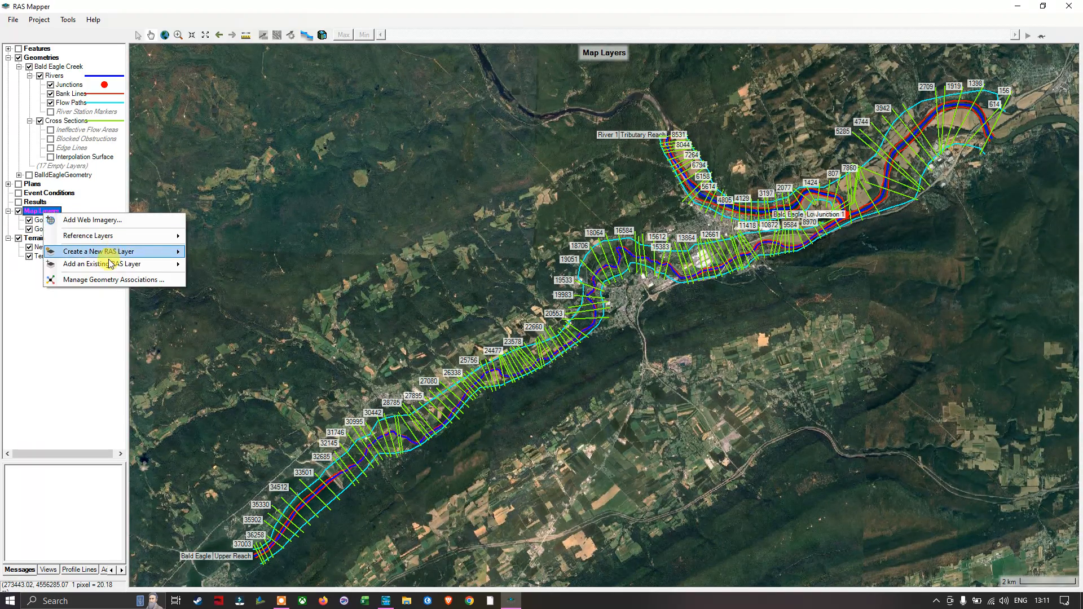
{"action": "left_click", "coordinate": [113, 219]}
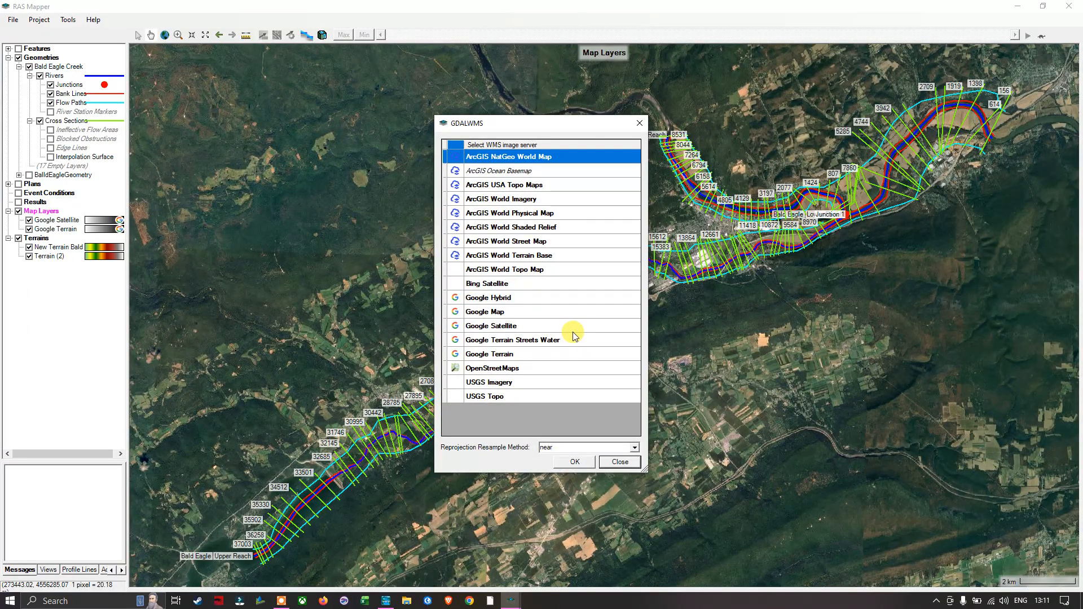
{"action": "left_click", "coordinate": [497, 368]}
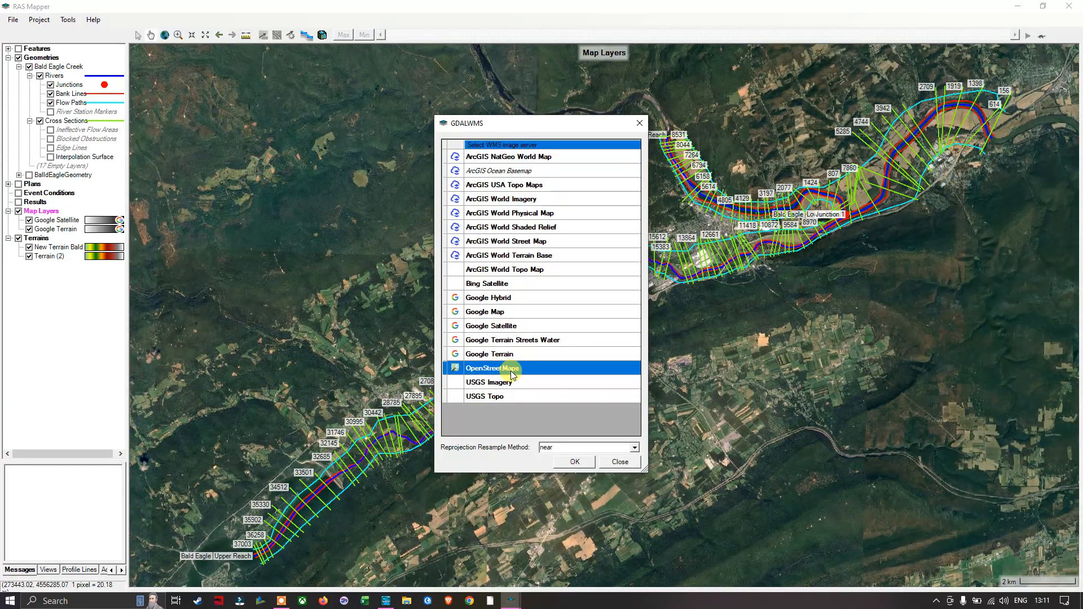
{"action": "left_click", "coordinate": [575, 462]}
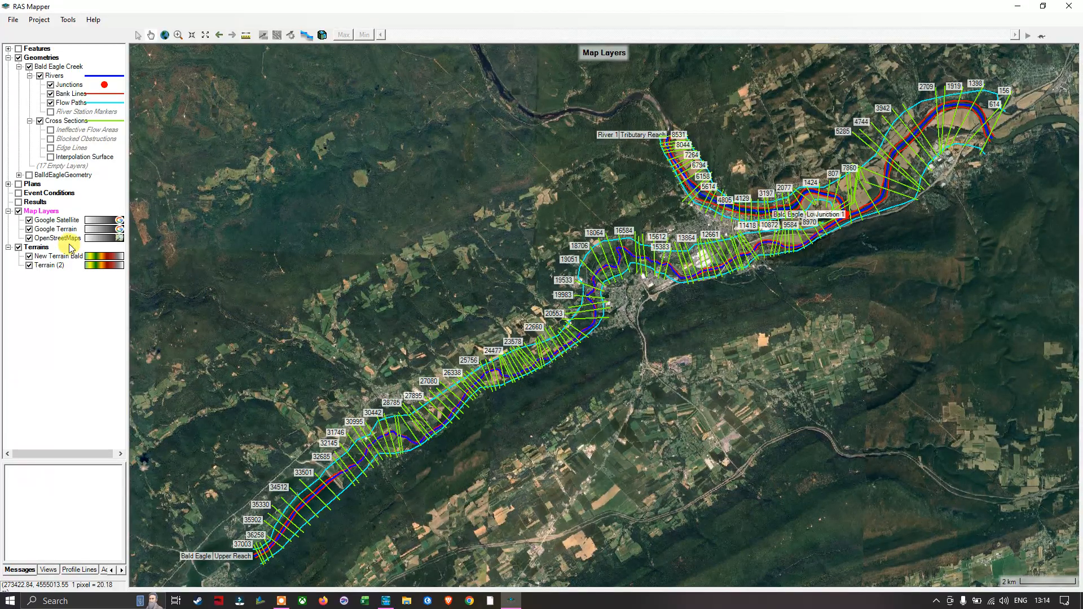
Step: Hide Google Terrain and Google Satellite to view the middle river reach over OpenStreetMaps up close
{"action": "left_click", "coordinate": [29, 229]}
{"action": "left_click", "coordinate": [29, 220]}
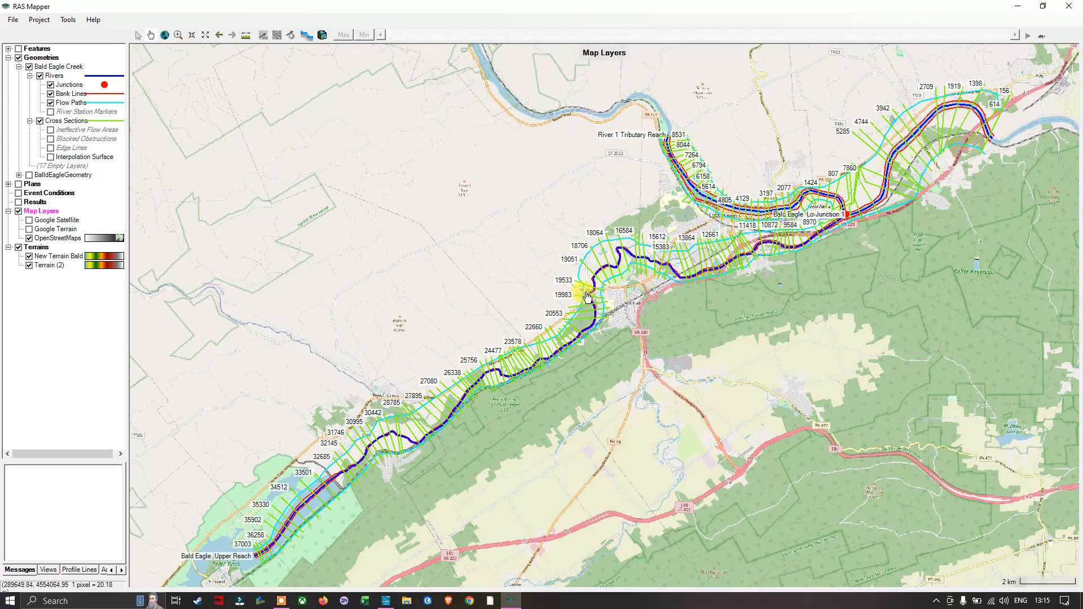
{"action": "scroll", "coordinate": [586, 293], "scroll_direction": "up", "scroll_amount": 2}
{"action": "scroll", "coordinate": [587, 294], "scroll_direction": "up", "scroll_amount": 1}
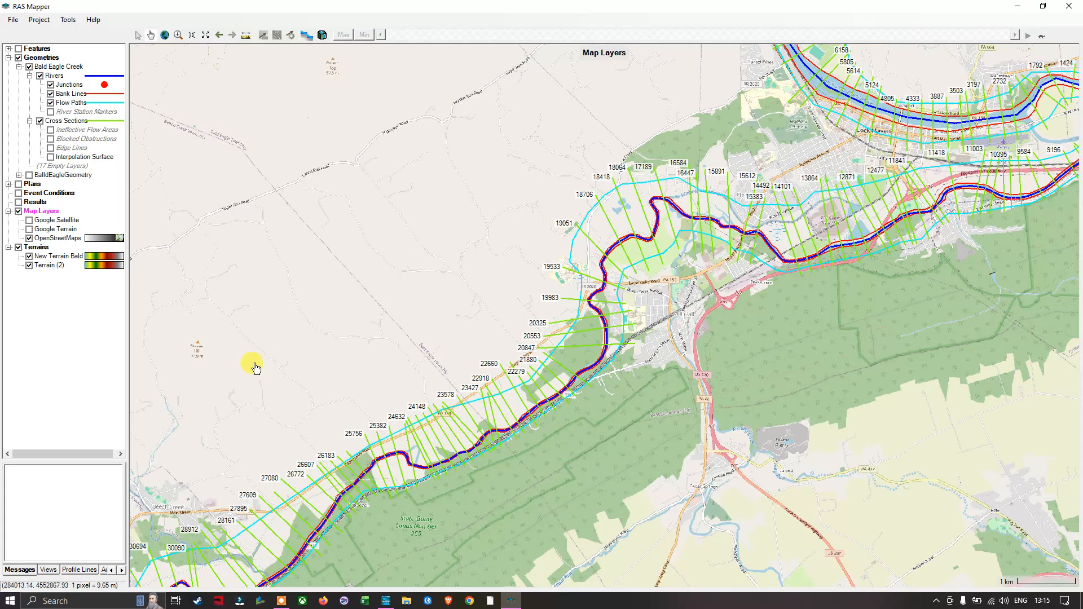
Step: Compare the basemaps beneath the river geometry by showing only Google Satellite and only Google Terrain in turn
{"action": "left_click", "coordinate": [30, 220]}
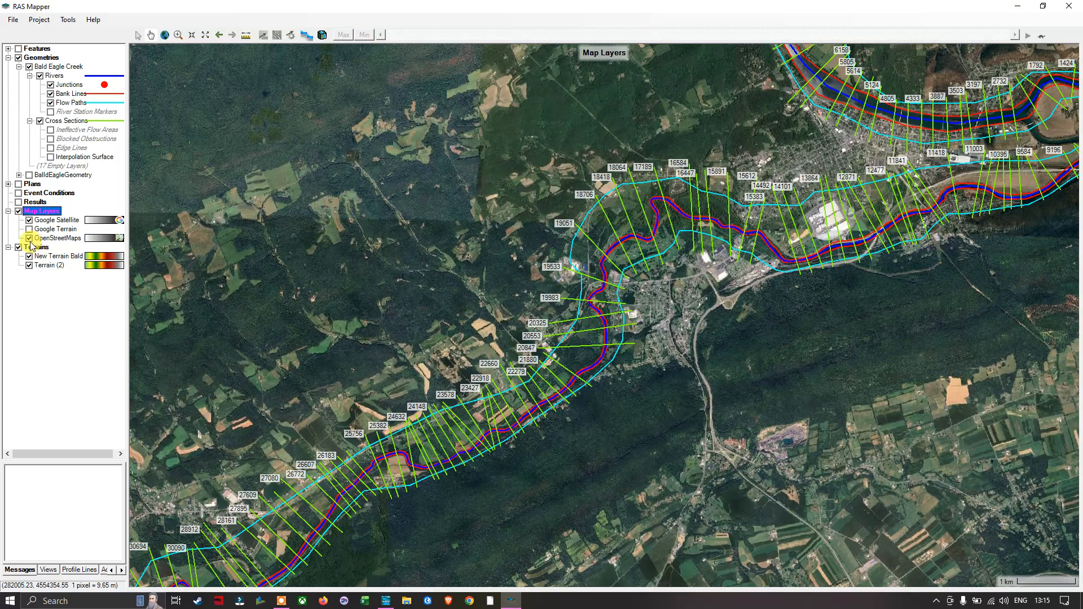
{"action": "left_click", "coordinate": [29, 238]}
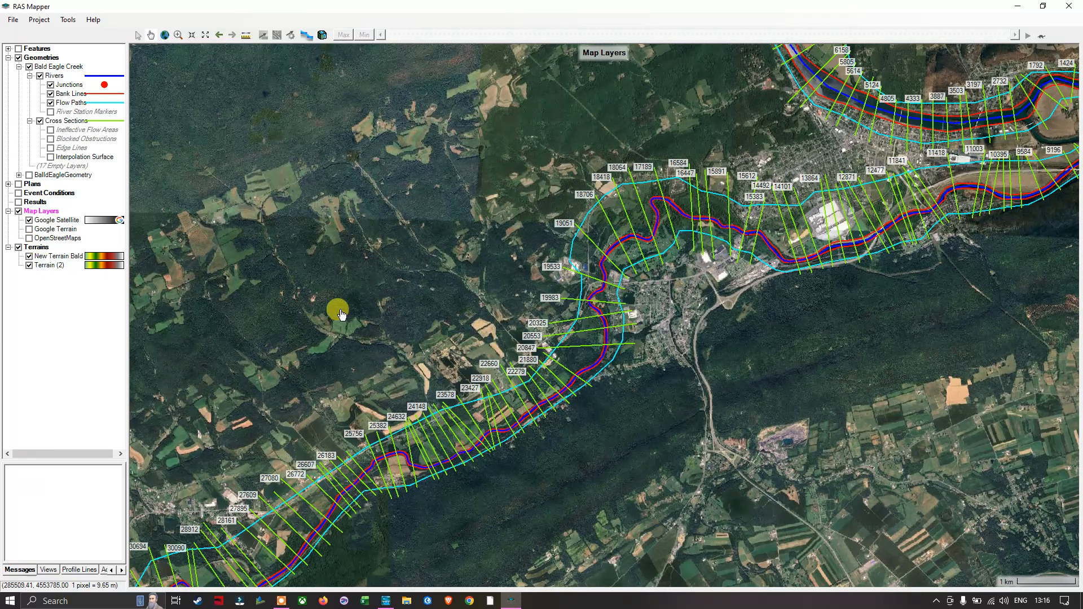
{"action": "left_click", "coordinate": [29, 221]}
{"action": "left_click", "coordinate": [29, 229]}
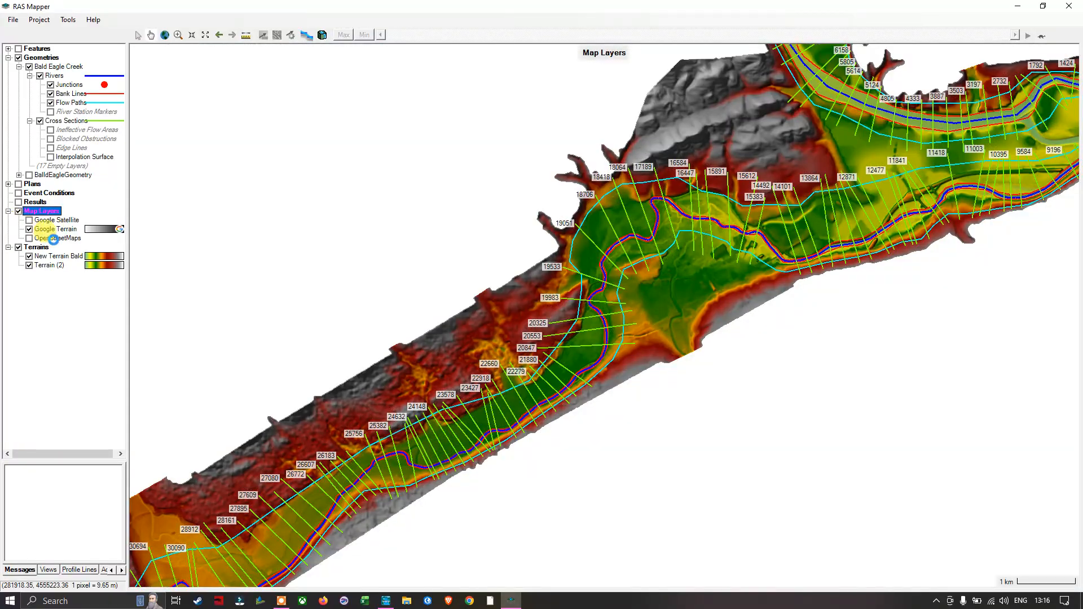
Step: Show OpenStreetMaps and Google Satellite in the Map Layers and hide Google Terrain
{"action": "left_click", "coordinate": [29, 238]}
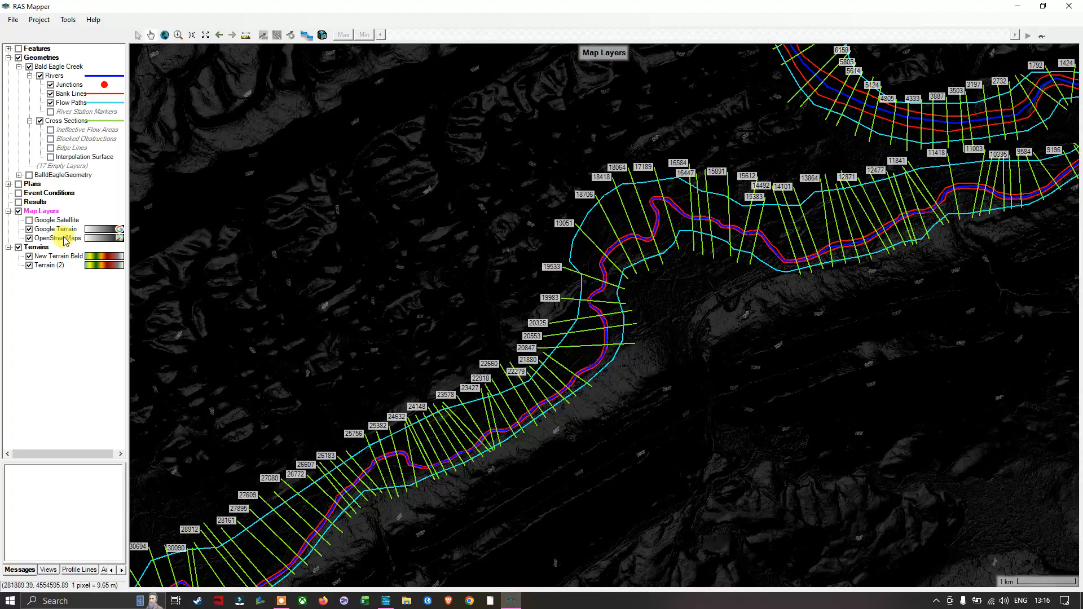
{"action": "left_click", "coordinate": [30, 229]}
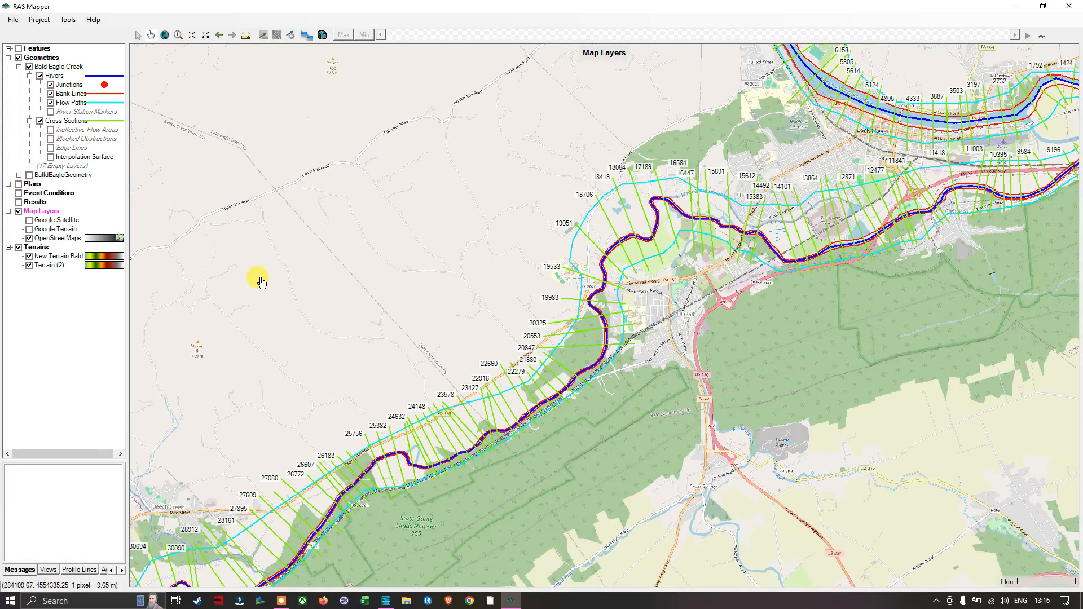
{"action": "left_click", "coordinate": [30, 220]}
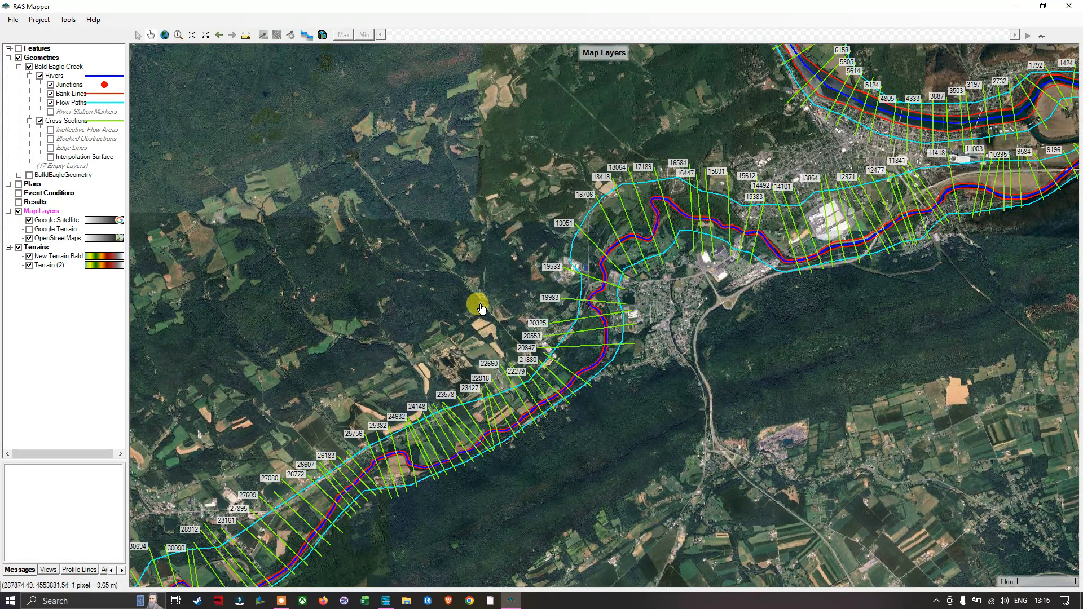